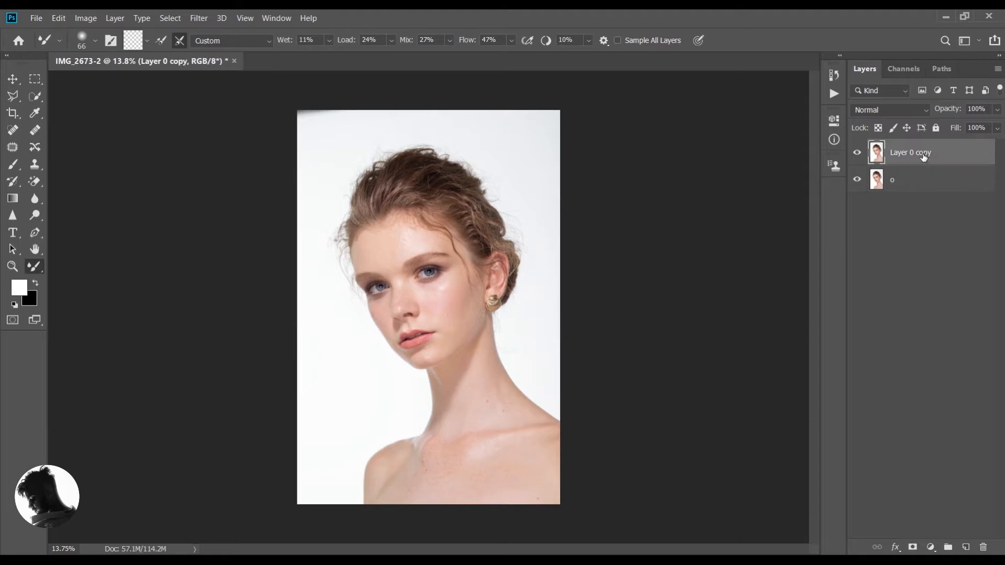
# Rename the duplicate layer as e, and with the Camera Raw filter set its Highlights to -38 and Whites to -31
pyautogui.press('Return')
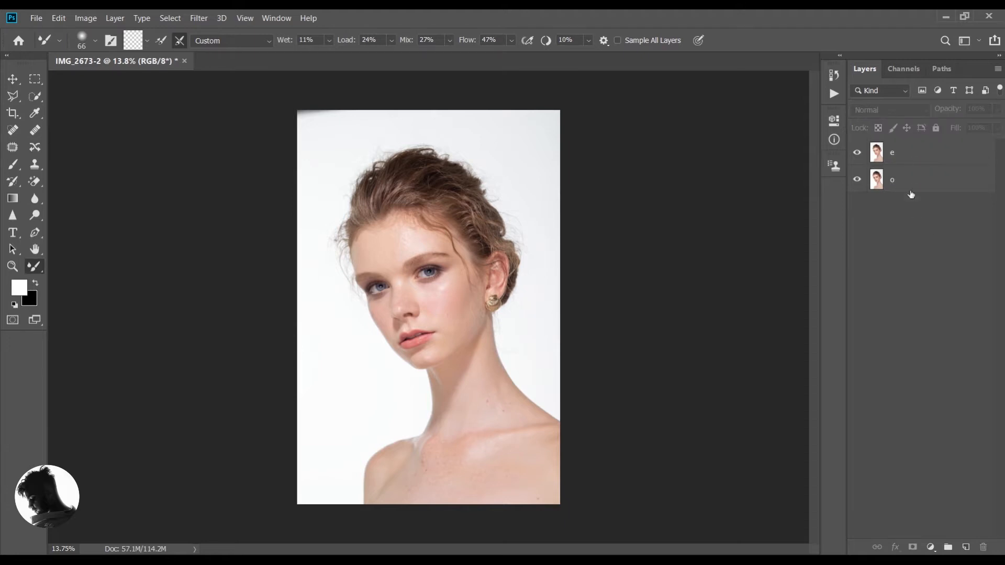
pyautogui.click(191, 18)
pyautogui.click(211, 93)
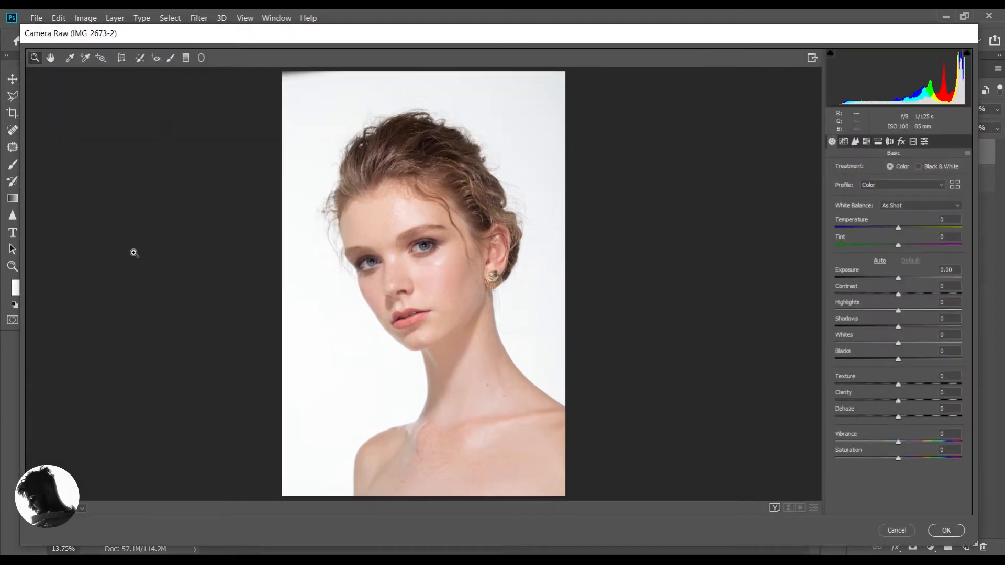
pyautogui.click(874, 311)
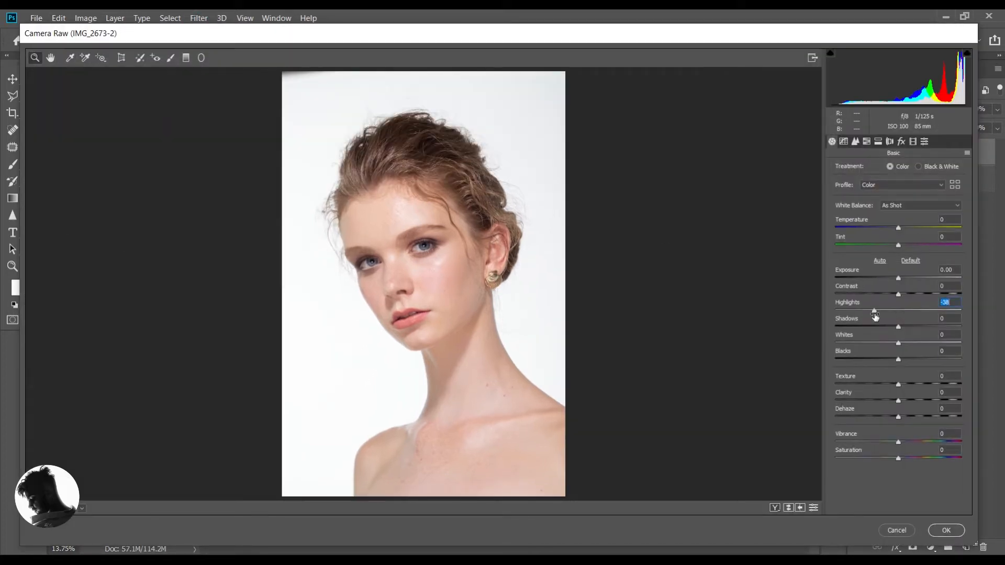
pyautogui.click(878, 344)
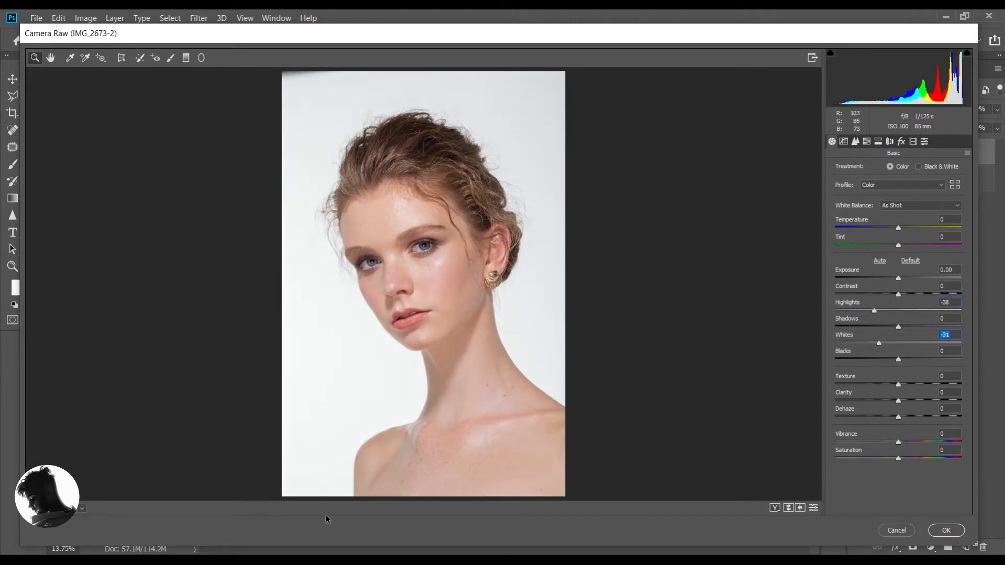
# Compare before and after side by side, set Contrast to +12 and Shadows to +1, and apply the Camera Raw filter
pyautogui.click(775, 508)
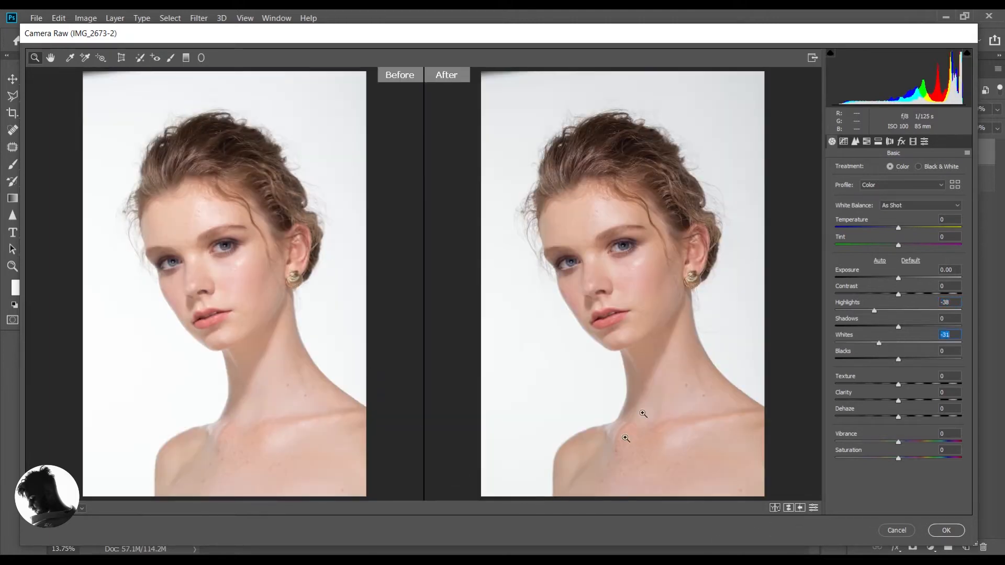
pyautogui.moveTo(898, 325); pyautogui.dragTo(907, 295)
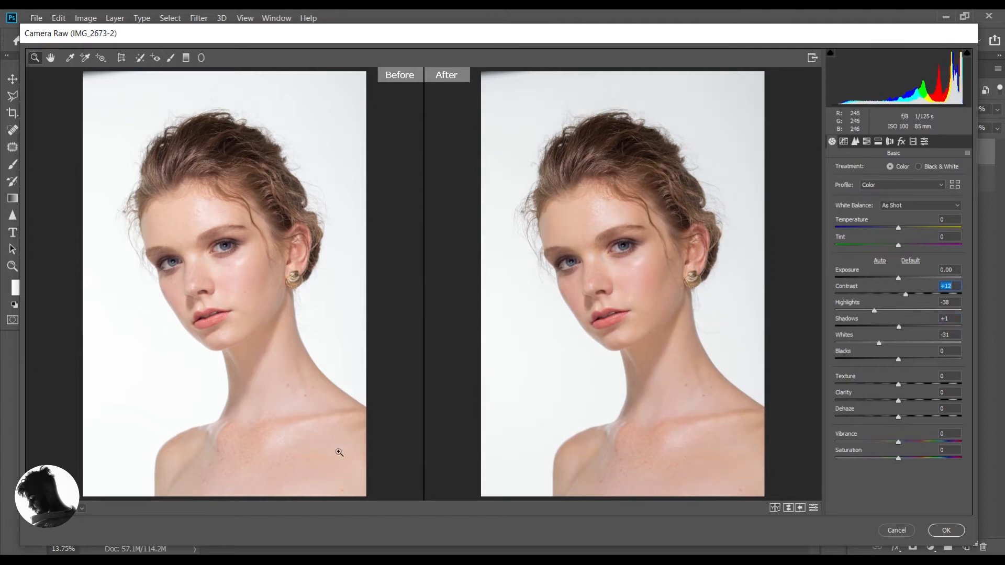
pyautogui.click(947, 530)
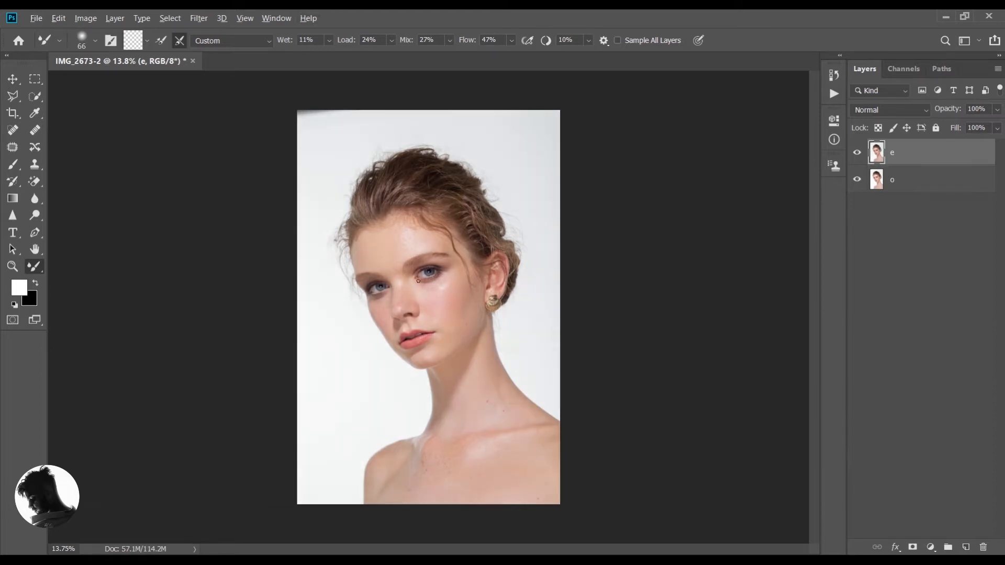
# Remove blemishes on the cheek nearer the earring with the Spot Healing Brush at size 28 in Content-Aware mode
pyautogui.moveTo(975, 188); pyautogui.dragTo(943, 162)
pyautogui.click(13, 134)
pyautogui.click(969, 46)
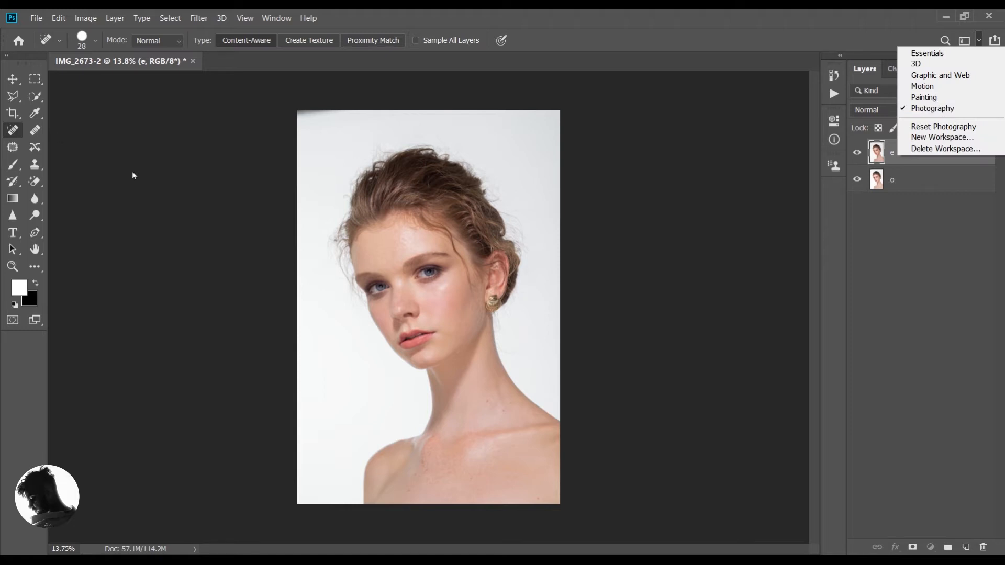
pyautogui.click(13, 128)
pyautogui.scroll(5, 421, 300)
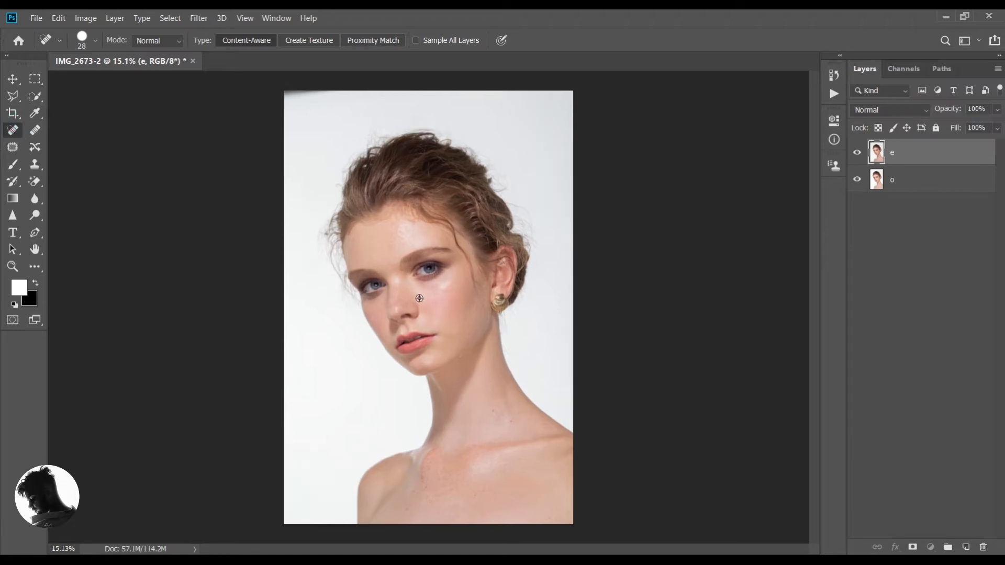
pyautogui.scroll(6, 421, 300)
pyautogui.click(492, 341)
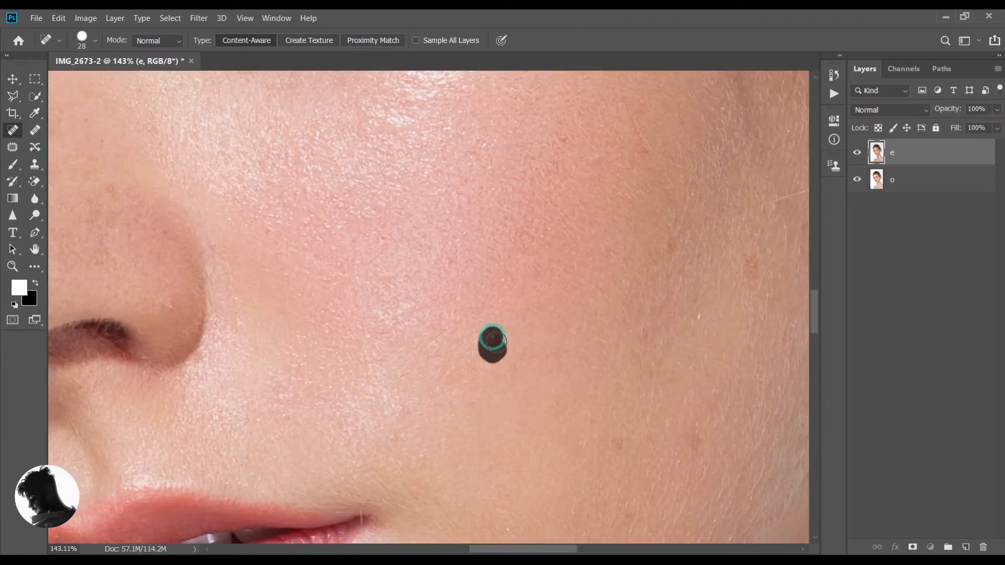
pyautogui.scroll(3, 548, 214)
pyautogui.click(559, 245)
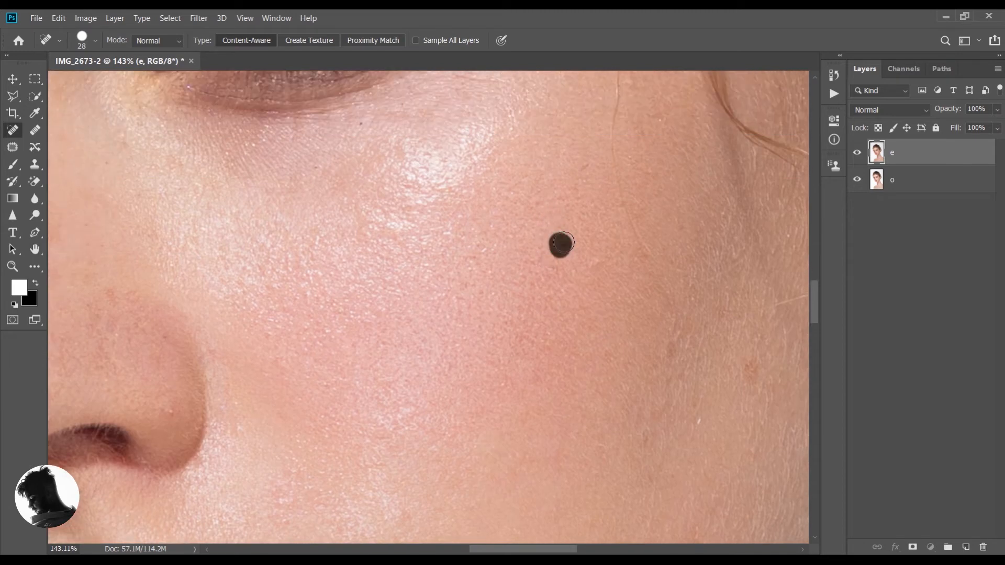
pyautogui.moveTo(590, 160); pyautogui.dragTo(567, 180)
pyautogui.scroll(1, 345, 208)
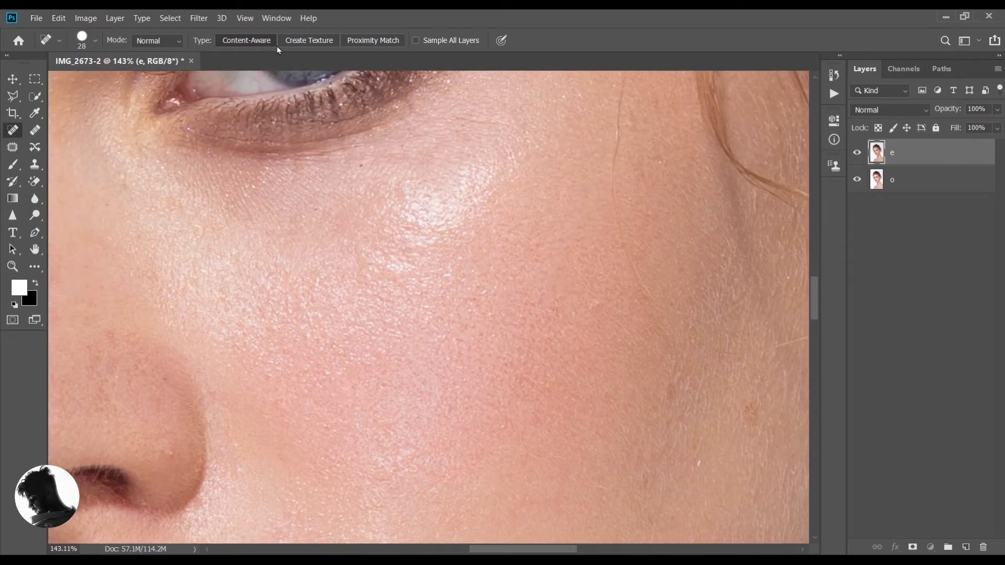
# Heal the small dark spots beneath the eye and the blemishes on the outer part of the same cheek
pyautogui.click(364, 165)
pyautogui.click(316, 210)
pyautogui.scroll(-2, 572, 263)
pyautogui.moveTo(649, 297); pyautogui.dragTo(599, 288)
pyautogui.click(557, 282)
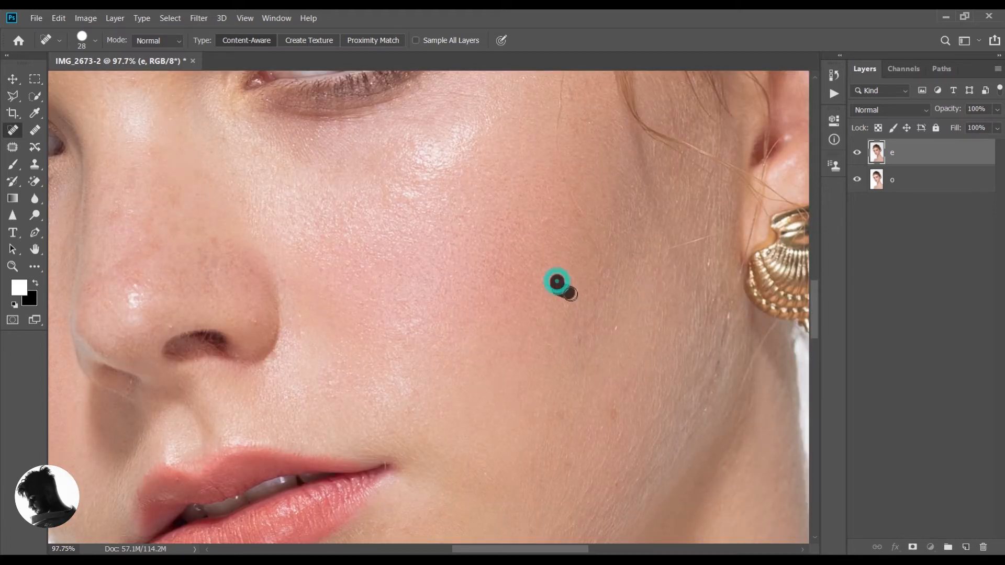
pyautogui.moveTo(551, 210); pyautogui.dragTo(538, 224)
# Heal the blemishes on the lower cheek and along the jaw below the earring
pyautogui.scroll(-2, 549, 246)
pyautogui.moveTo(554, 347)
pyautogui.mouseDown()
pyautogui.moveTo(558, 357)
pyautogui.moveTo(572, 346)
pyautogui.moveTo(614, 360)
pyautogui.mouseUp()
pyautogui.moveTo(571, 396); pyautogui.dragTo(561, 430)
pyautogui.moveTo(615, 407); pyautogui.dragTo(614, 434)
pyautogui.moveTo(727, 260); pyautogui.dragTo(724, 263)
pyautogui.moveTo(716, 308); pyautogui.dragTo(698, 358)
pyautogui.scroll(-2, 322, 331)
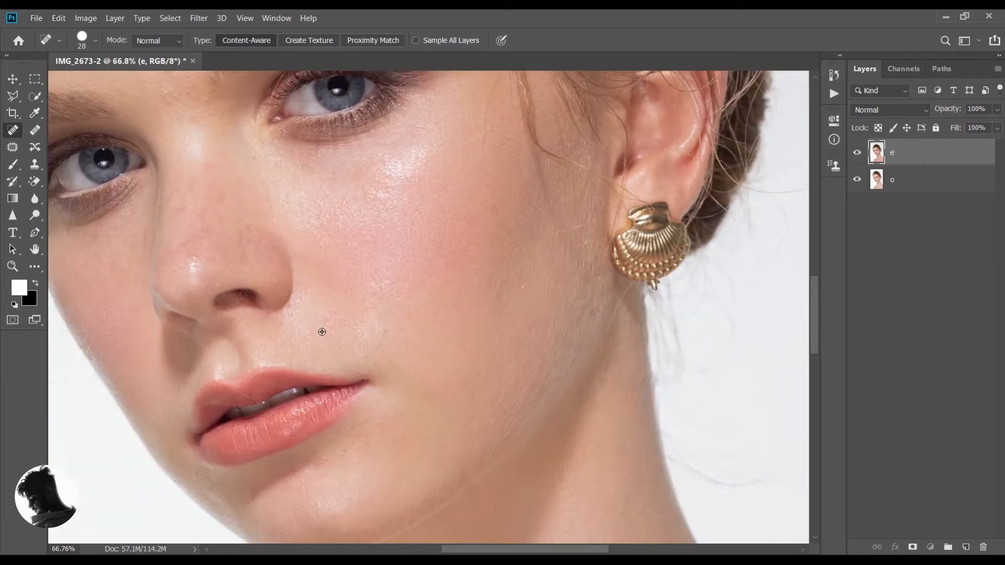
# Heal the reddish spots and uneven marks on the bridge, tip and side of the nose
pyautogui.scroll(-1, 296, 330)
pyautogui.scroll(4, 198, 314)
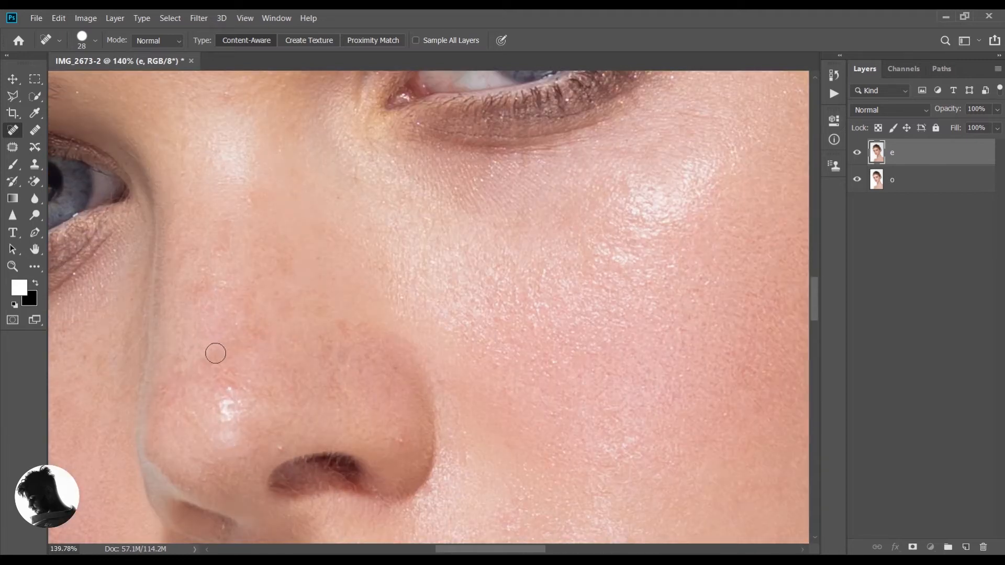
pyautogui.moveTo(215, 354)
pyautogui.mouseDown()
pyautogui.moveTo(209, 371)
pyautogui.moveTo(224, 381)
pyautogui.mouseUp()
pyautogui.moveTo(209, 274); pyautogui.dragTo(202, 299)
pyautogui.moveTo(219, 226)
pyautogui.mouseDown()
pyautogui.moveTo(216, 260)
pyautogui.moveTo(251, 293)
pyautogui.moveTo(257, 326)
pyautogui.mouseUp()
pyautogui.moveTo(274, 292); pyautogui.dragTo(292, 309)
pyautogui.moveTo(281, 248); pyautogui.dragTo(287, 280)
pyautogui.moveTo(337, 315); pyautogui.dragTo(348, 330)
pyautogui.click(360, 325)
pyautogui.moveTo(321, 224); pyautogui.dragTo(335, 257)
# Heal the blemishes below the eye and on the cheek on the far side of the nose
pyautogui.scroll(-5, 244, 287)
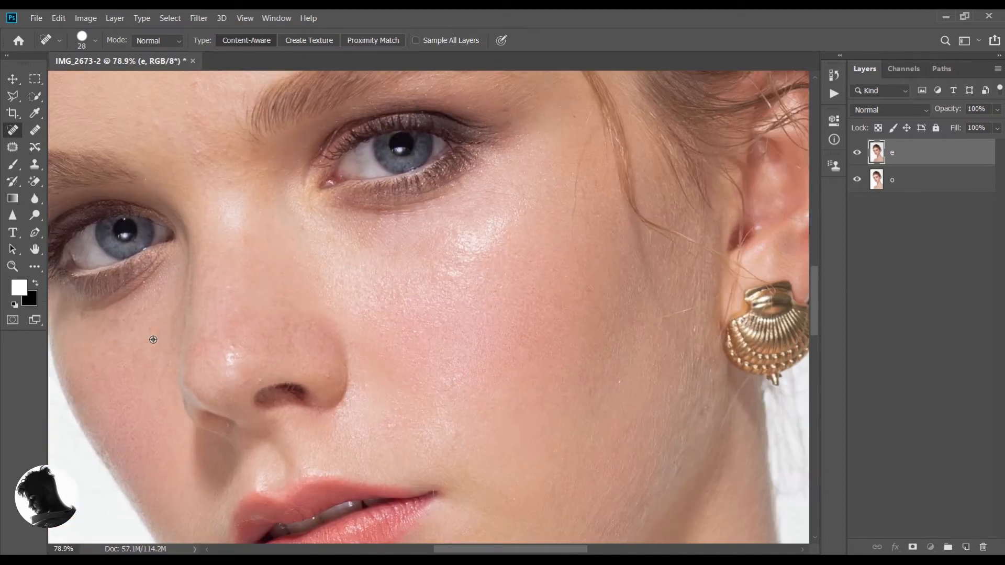
pyautogui.scroll(7, 139, 330)
pyautogui.moveTo(185, 288); pyautogui.dragTo(173, 352)
pyautogui.moveTo(157, 237)
pyautogui.mouseDown()
pyautogui.moveTo(132, 293)
pyautogui.moveTo(118, 282)
pyautogui.moveTo(128, 283)
pyautogui.mouseUp()
pyautogui.scroll(-3, 131, 293)
pyautogui.scroll(-3, 88, 336)
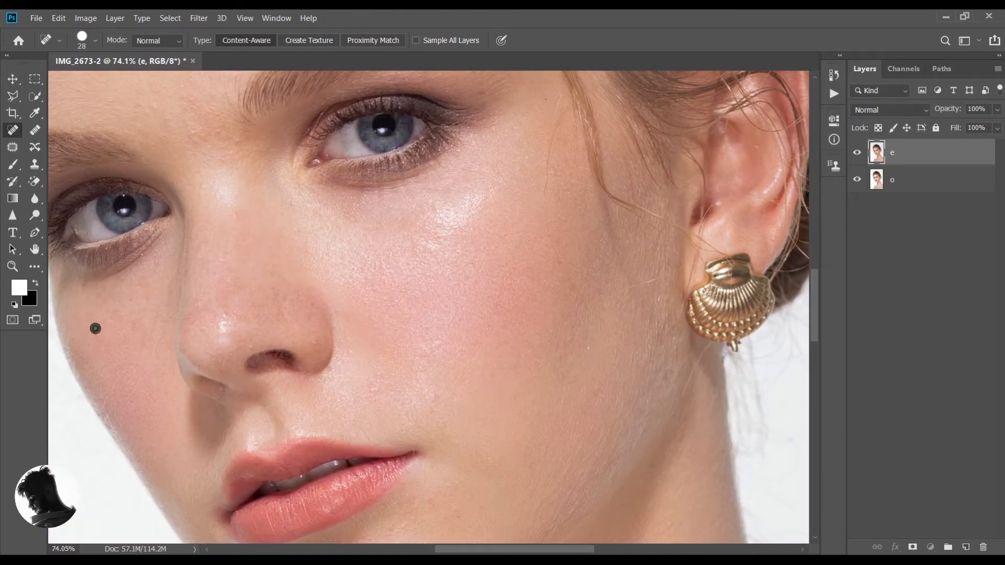
pyautogui.moveTo(104, 321); pyautogui.dragTo(105, 322)
pyautogui.moveTo(129, 319); pyautogui.dragTo(128, 319)
pyautogui.click(99, 290)
pyautogui.moveTo(70, 281); pyautogui.dragTo(84, 286)
# Compare the retouched face with the original by toggling the visibility of layer e
pyautogui.scroll(-3, 241, 292)
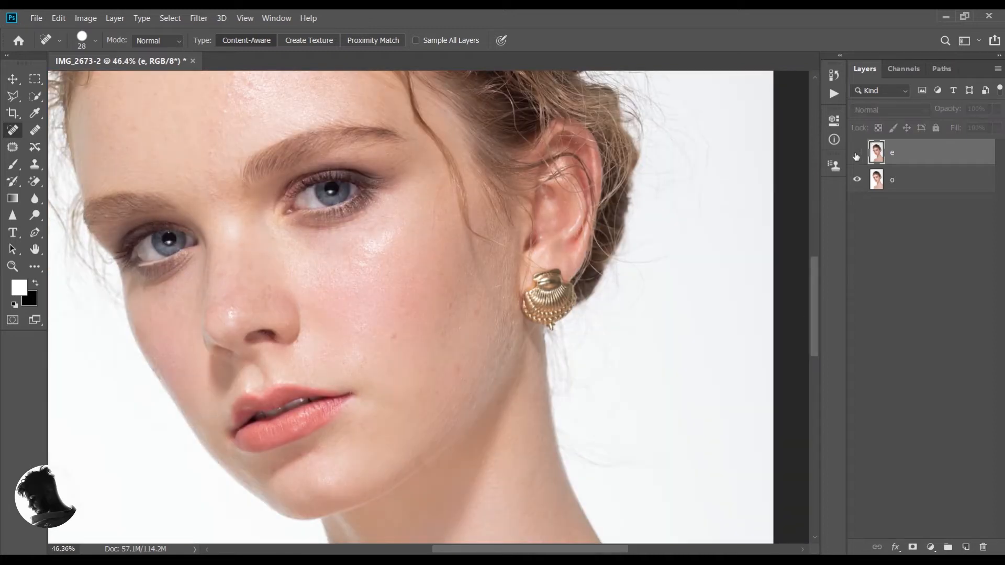
pyautogui.click(857, 156)
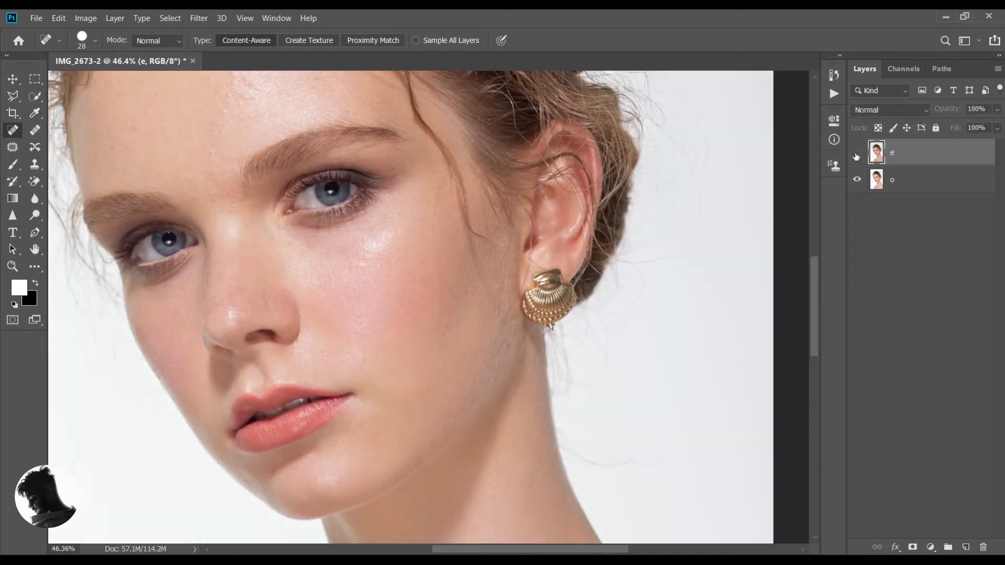
pyautogui.click(857, 156)
pyautogui.click(857, 155)
# Enlarge the healing brush to size 65 and remove the red moles on the neck
pyautogui.scroll(-5, 293, 298)
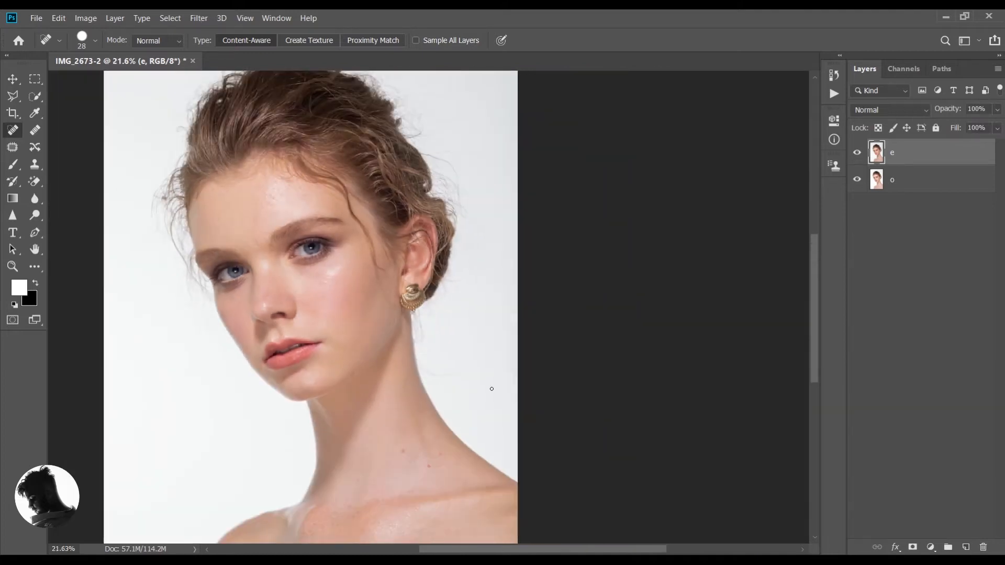
pyautogui.scroll(-4, 492, 389)
pyautogui.scroll(6, 410, 330)
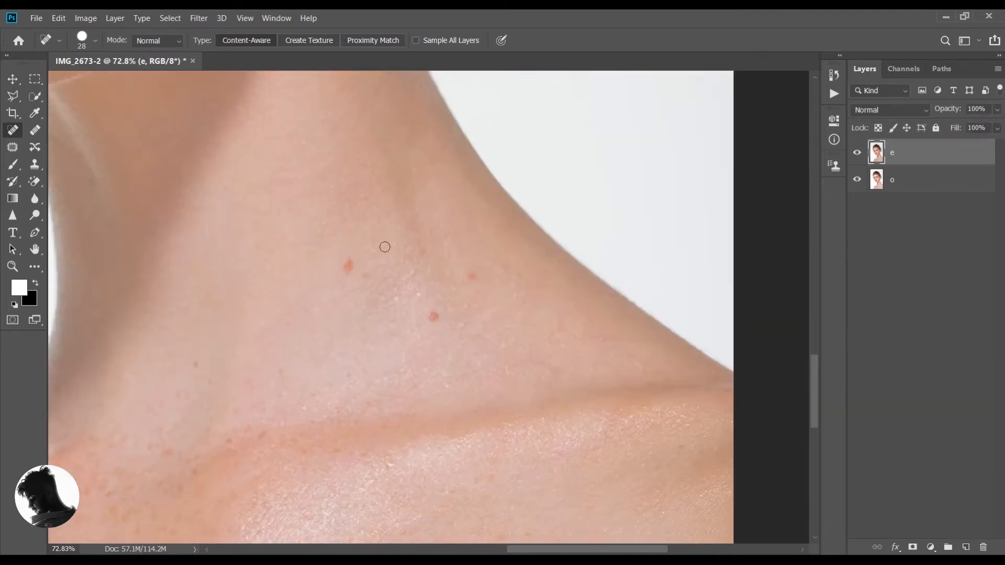
pyautogui.keyDown('alt'); pyautogui.rightClick(353, 266); pyautogui.keyUp('alt')
pyautogui.click(348, 264)
pyautogui.click(435, 315)
pyautogui.click(474, 272)
pyautogui.click(361, 277)
# Heal the spots at the base of the neck and in the middle of the chest
pyautogui.scroll(-4, 238, 309)
pyautogui.scroll(-3, 193, 356)
pyautogui.scroll(4, 204, 403)
pyautogui.click(211, 392)
pyautogui.click(374, 367)
pyautogui.click(338, 399)
pyautogui.click(323, 400)
pyautogui.click(301, 425)
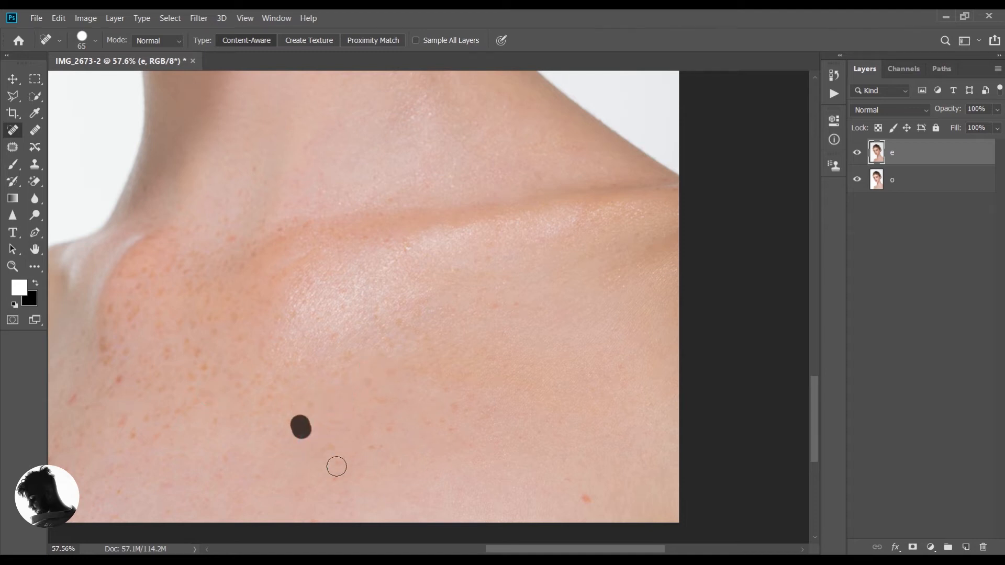
pyautogui.click(335, 449)
pyautogui.click(335, 466)
pyautogui.click(339, 476)
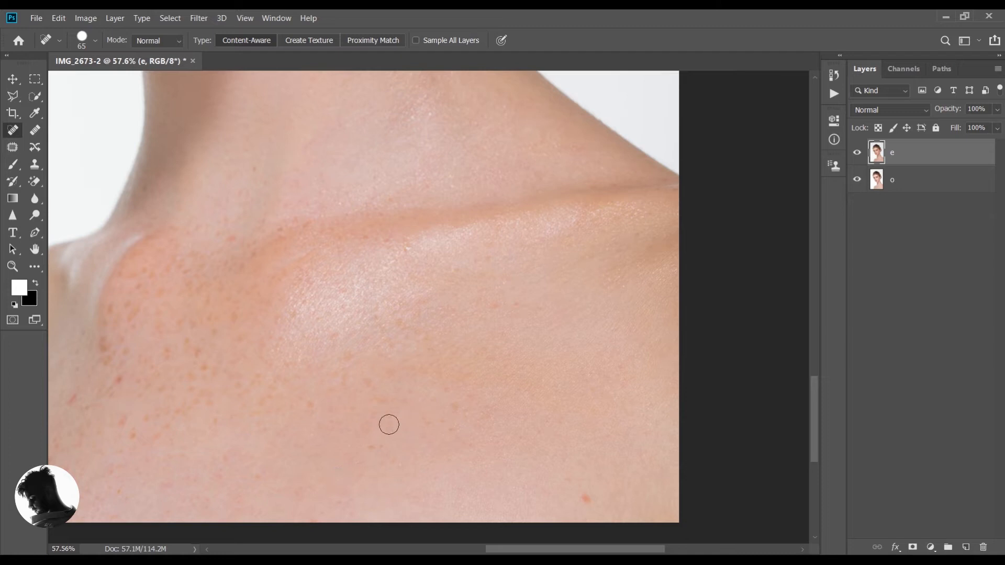
# Heal the remaining chest spots, including the red mole near the lower corner and the marks below the collarbone
pyautogui.click(380, 447)
pyautogui.click(388, 433)
pyautogui.click(585, 500)
pyautogui.click(448, 391)
pyautogui.click(454, 410)
pyautogui.moveTo(492, 307); pyautogui.dragTo(520, 306)
pyautogui.hotkey('ctrl', '0')
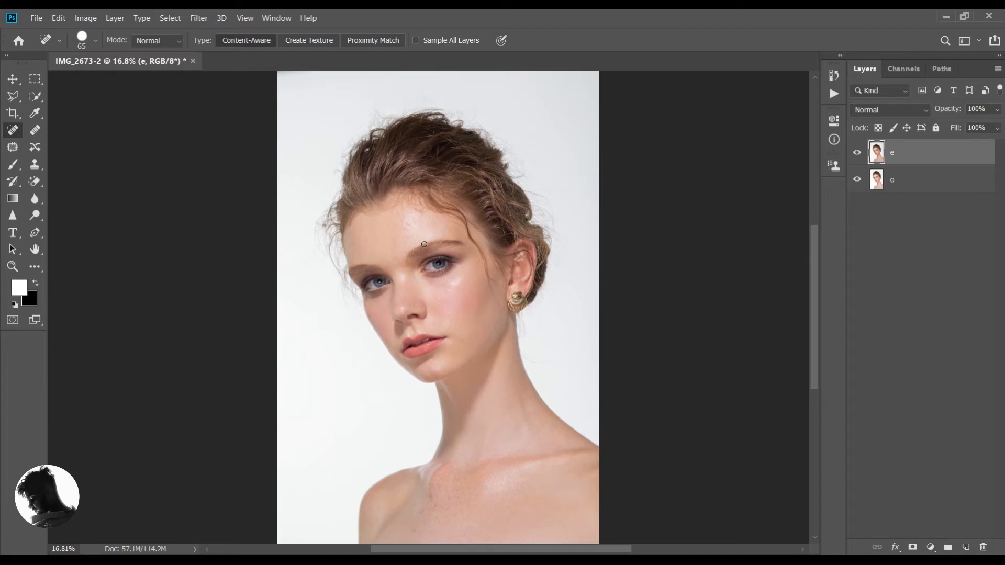
# Duplicate the retouched layer e twice
pyautogui.scroll(1, 424, 244)
pyautogui.moveTo(987, 166); pyautogui.dragTo(966, 548)
pyautogui.moveTo(969, 157); pyautogui.dragTo(966, 547)
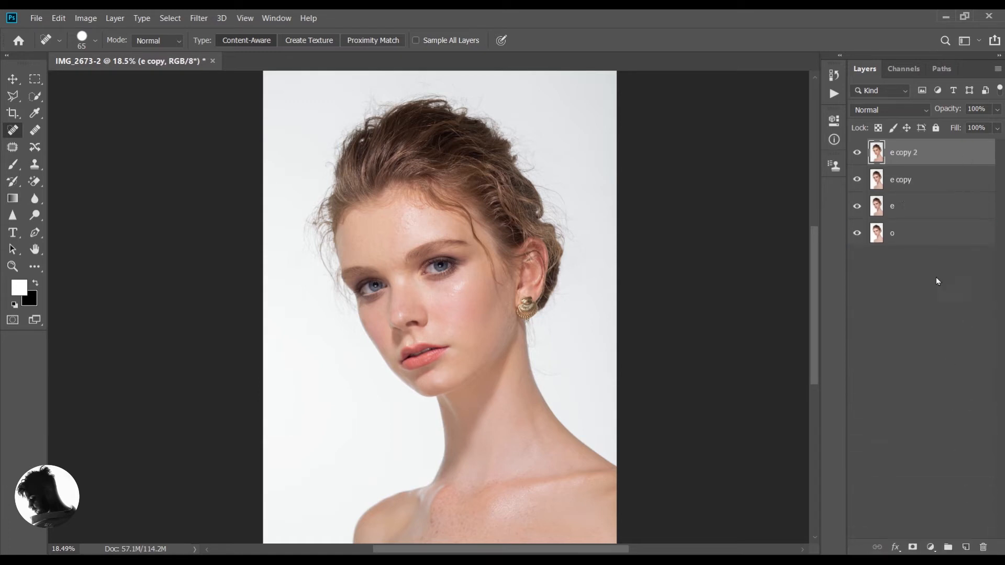
# Apply a Gaussian Blur with a radius of 2 pixels to the layer e copy
pyautogui.click(901, 186)
pyautogui.click(196, 17)
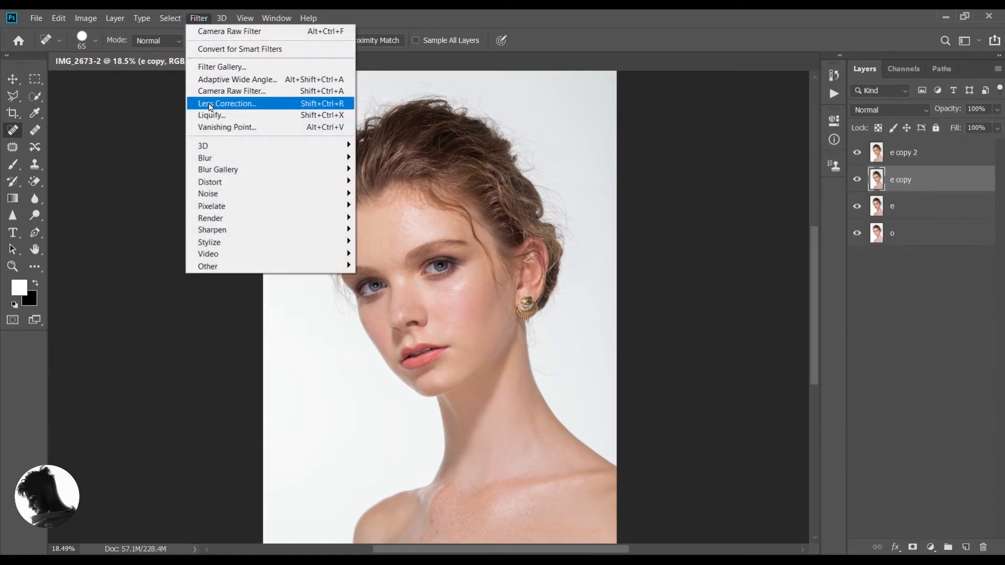
pyautogui.moveTo(210, 161)
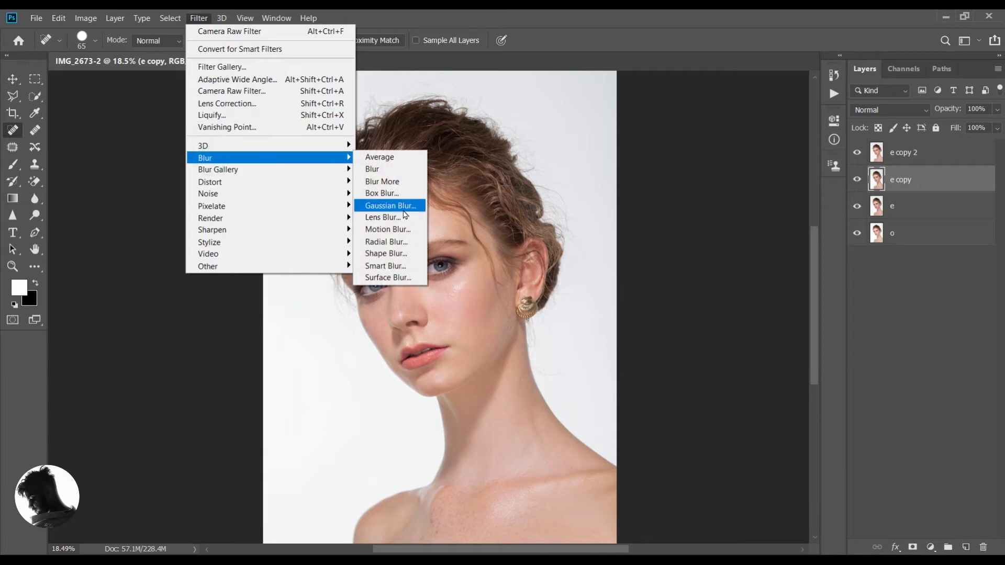
pyautogui.click(379, 206)
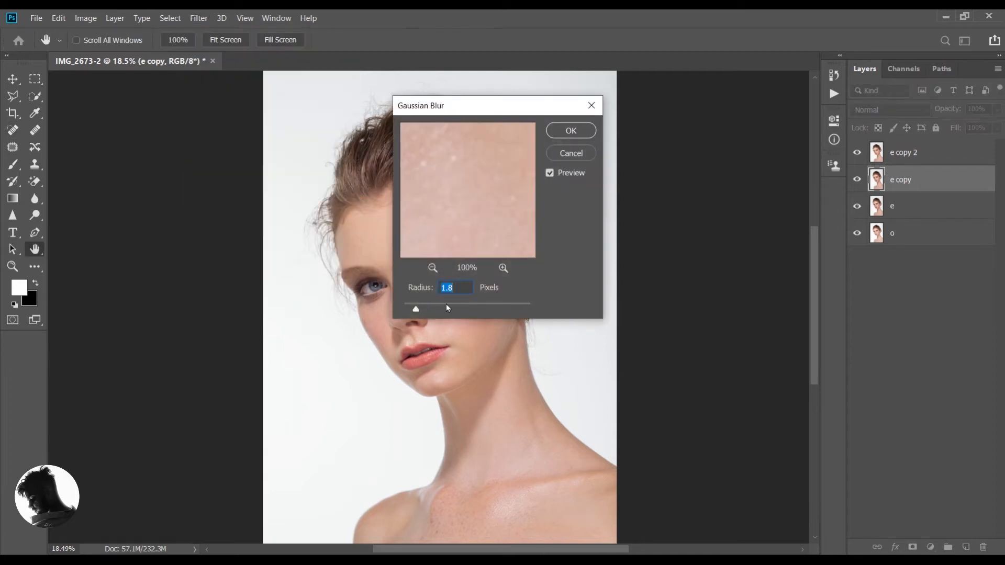
pyautogui.write('2')
pyautogui.click(576, 138)
pyautogui.press('j')
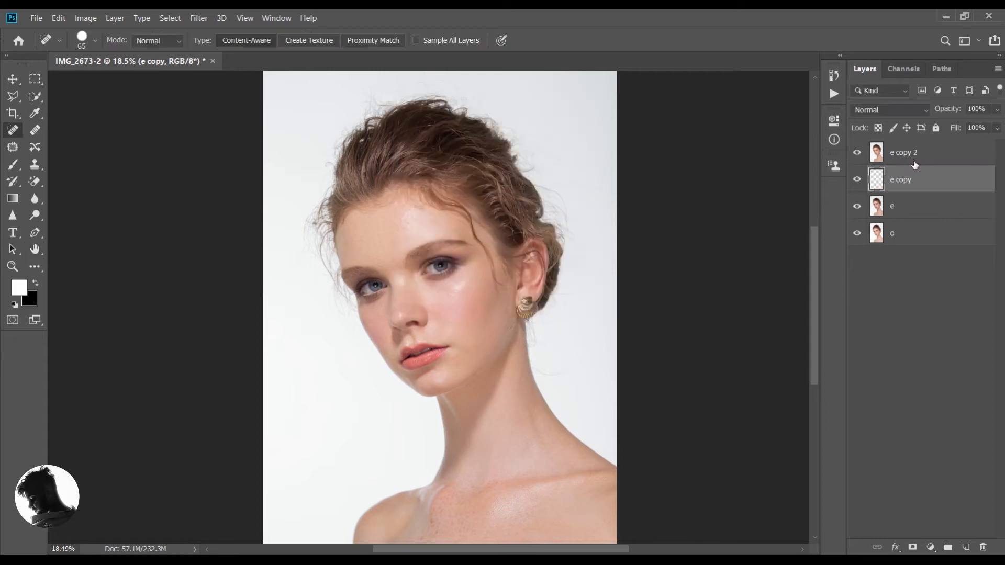
# Apply a High Pass filter with a 1.1-pixel radius to the layer e copy 2 and set its blend mode to Linear Light
pyautogui.click(915, 164)
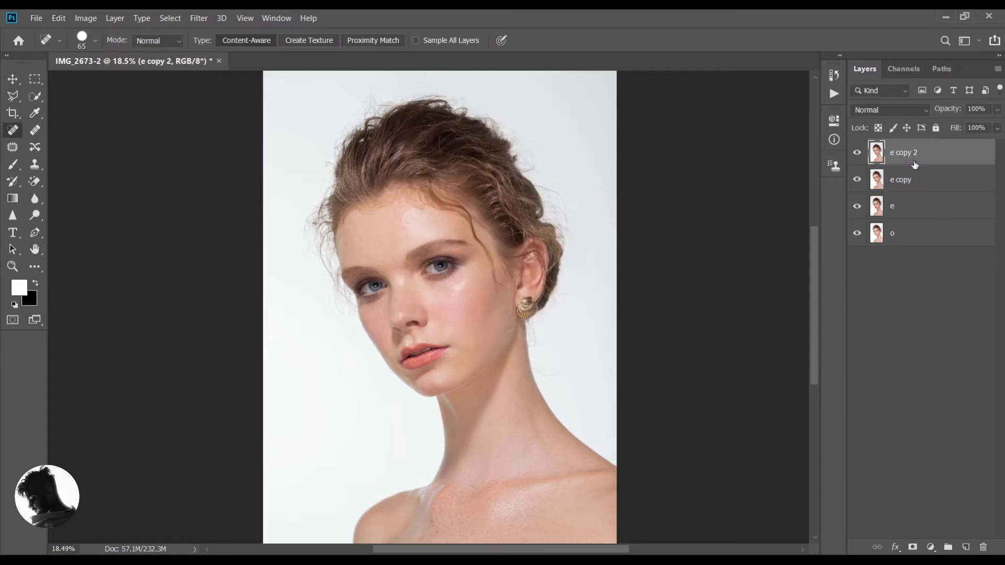
pyautogui.click(199, 20)
pyautogui.moveTo(233, 266)
pyautogui.click(395, 281)
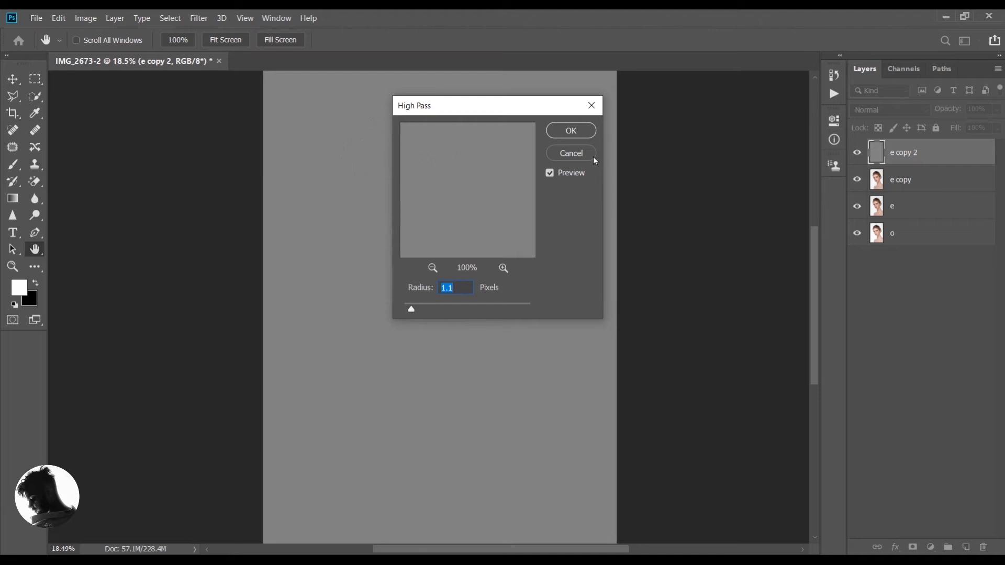
pyautogui.click(585, 138)
pyautogui.press('j')
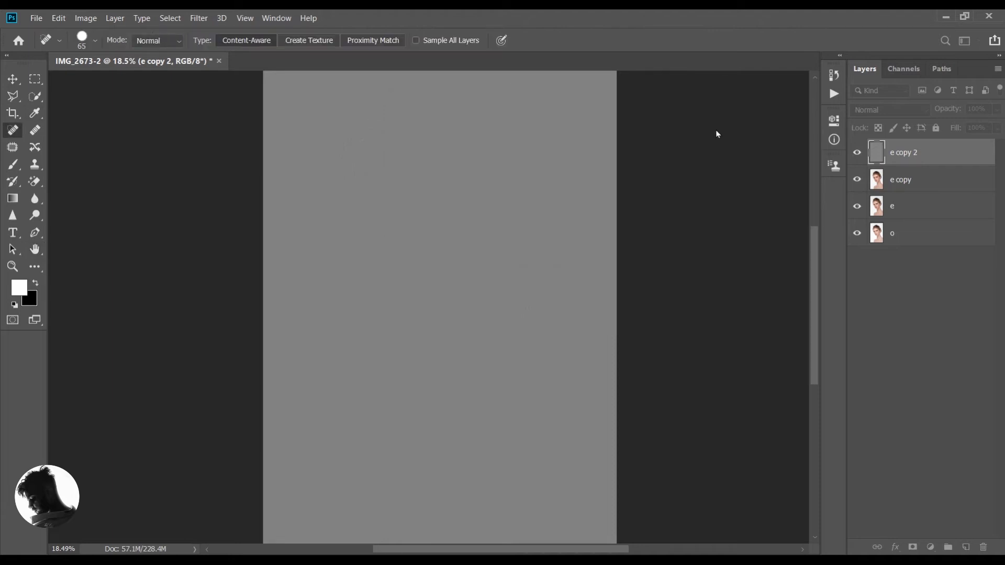
pyautogui.click(869, 113)
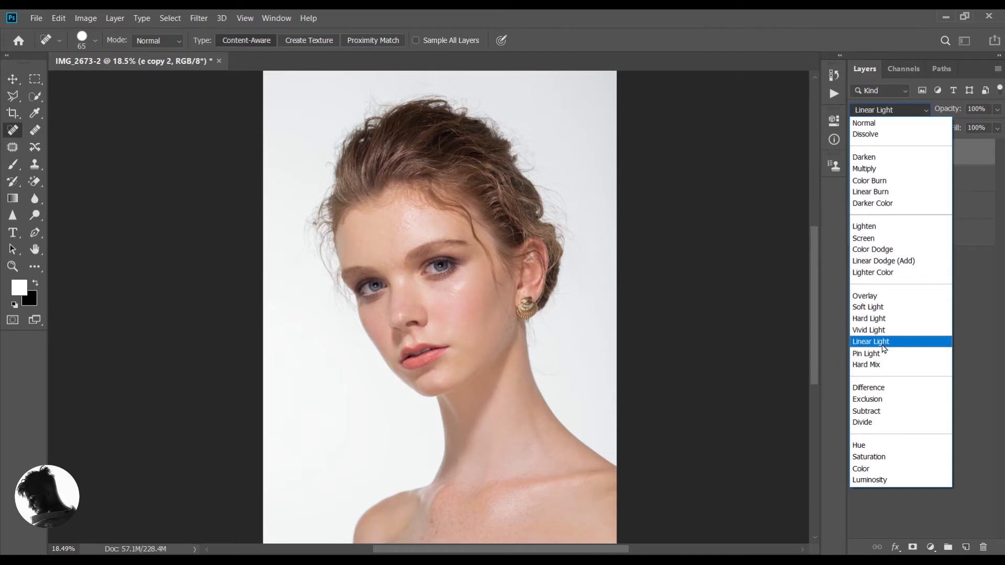
pyautogui.click(884, 348)
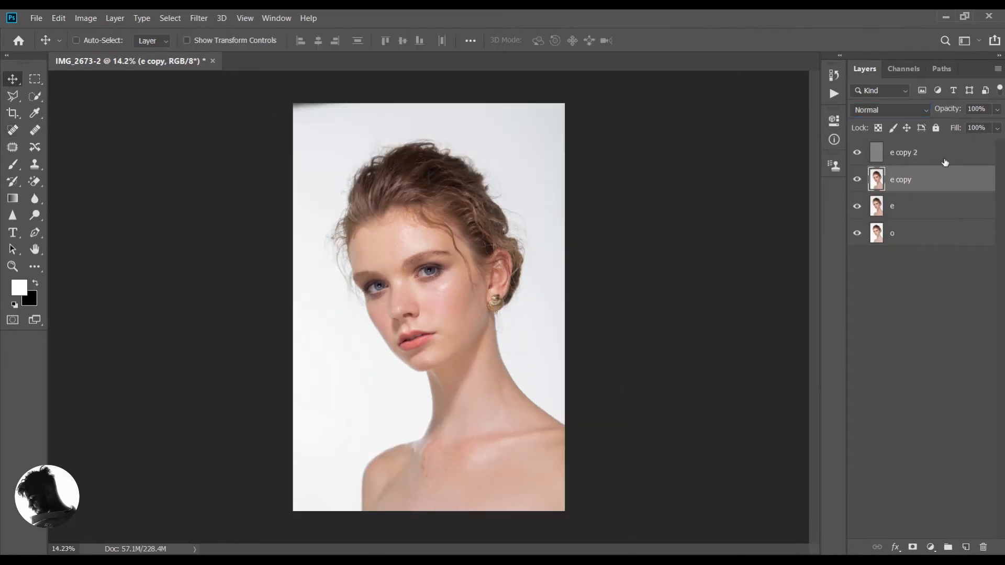
# Group the e copy and e copy 2 layers and name the group retouching
pyautogui.keyDown('shift'); pyautogui.click(945, 157); pyautogui.keyUp('shift')
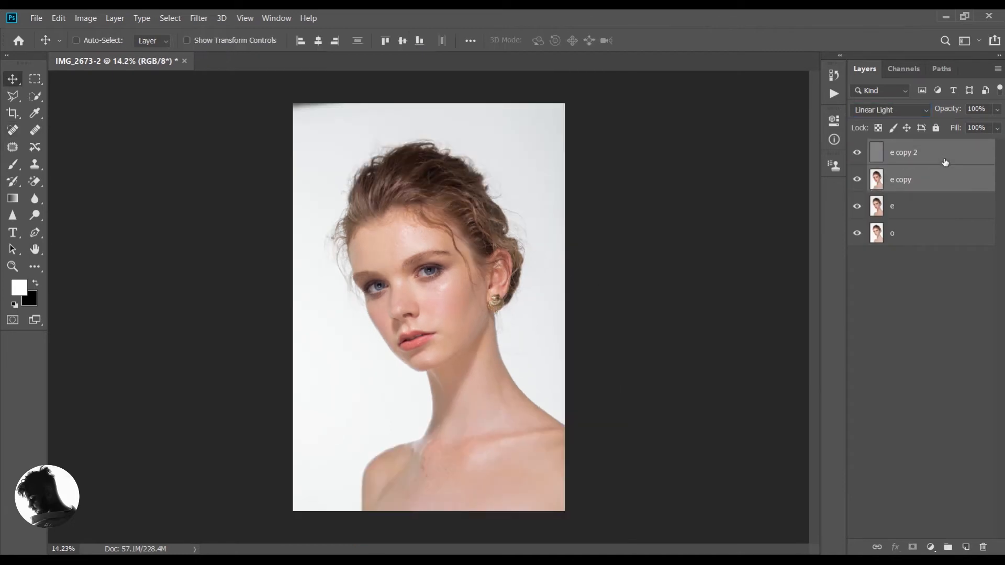
pyautogui.moveTo(903, 193); pyautogui.dragTo(949, 547)
pyautogui.doubleClick(898, 147)
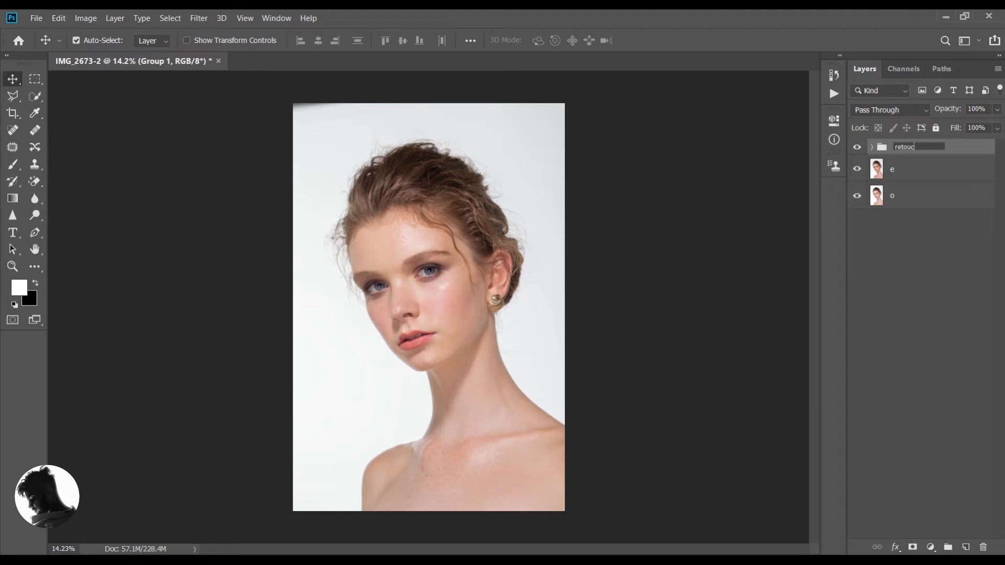
pyautogui.press('Return')
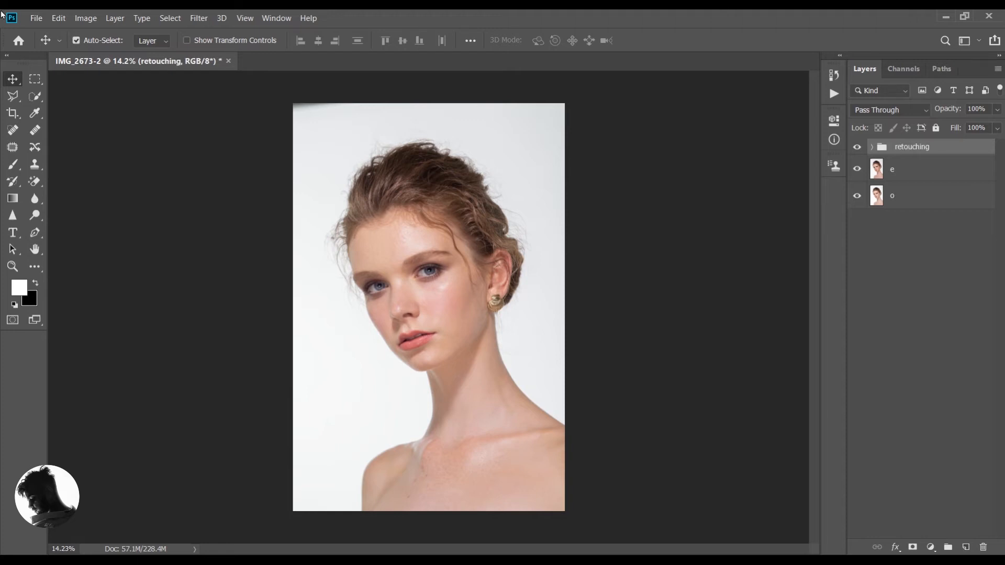
# Expand the retouching group, make its e copy layer active and choose the Mixer Brush tool
pyautogui.scroll(5, 376, 312)
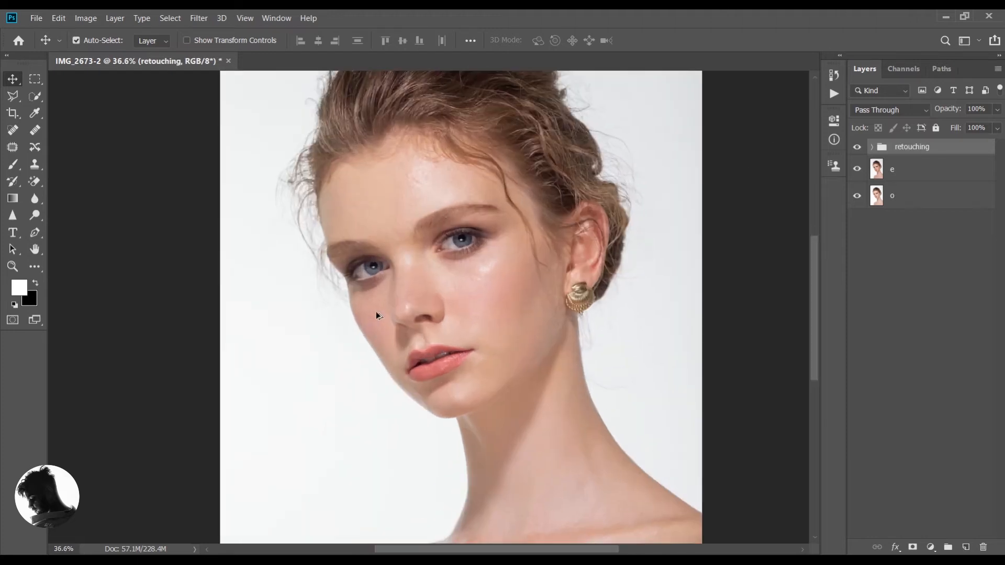
pyautogui.click(872, 148)
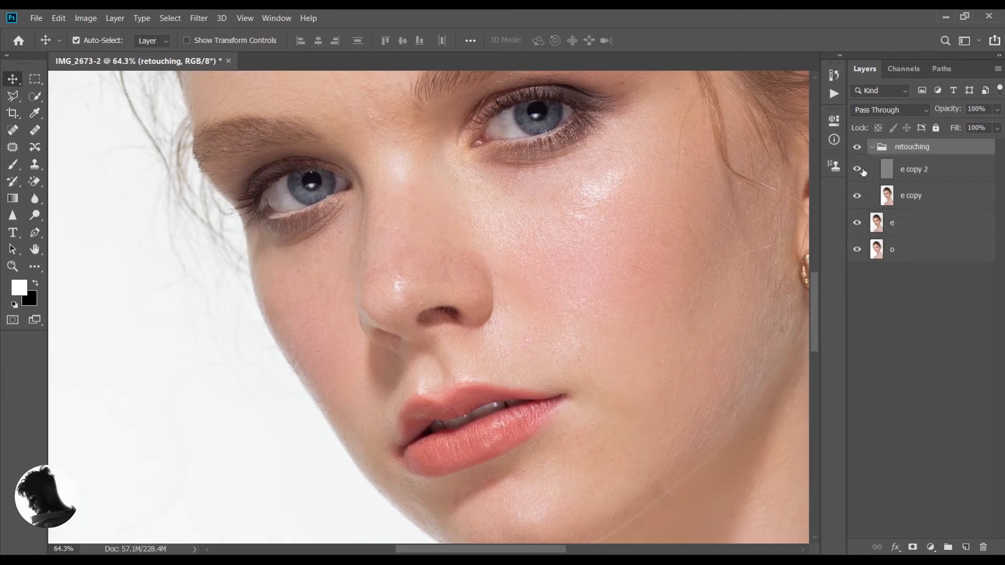
pyautogui.click(899, 195)
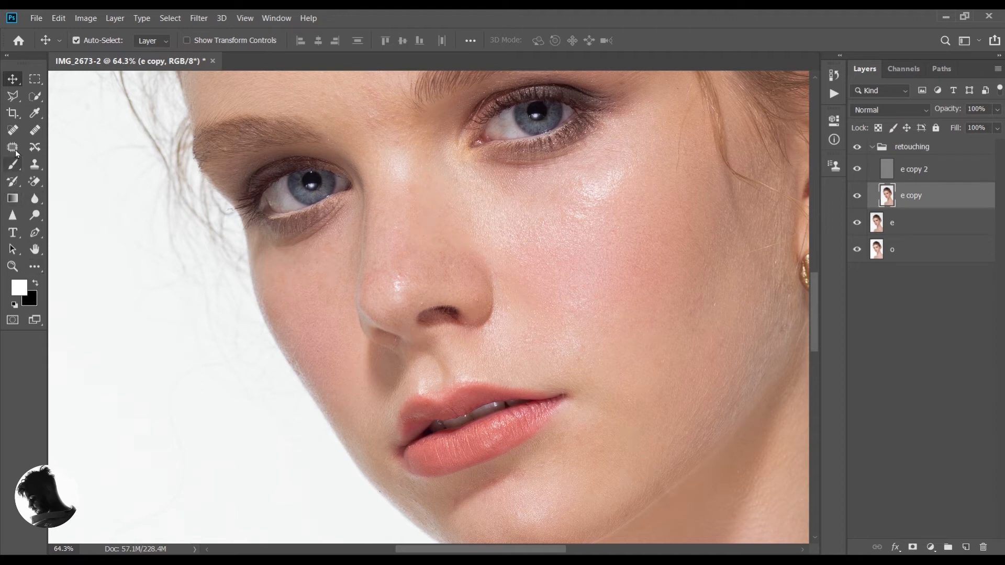
pyautogui.click(39, 268)
pyautogui.click(36, 271)
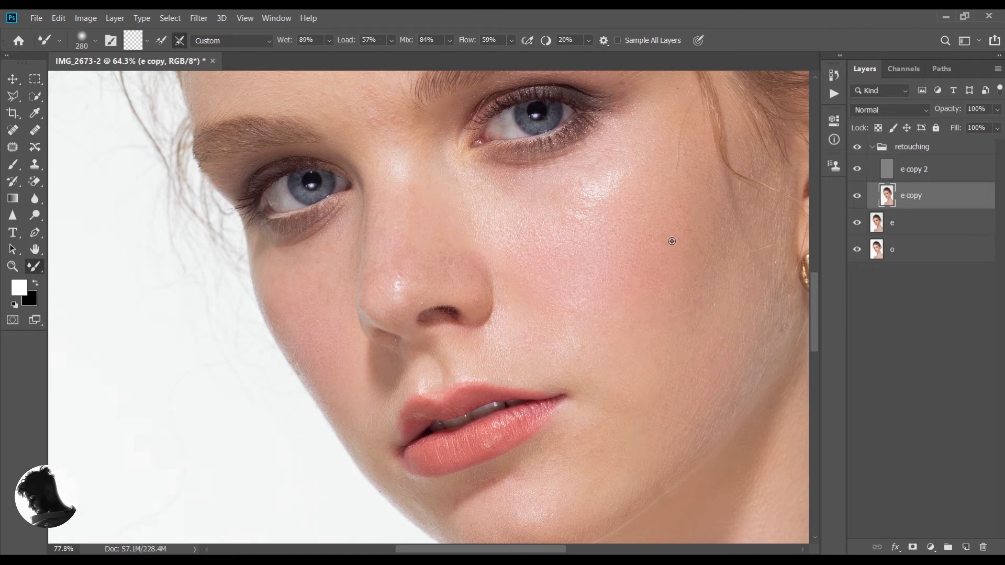
# Blend the skin tones across the near cheek and beside the mouth with the Mixer Brush at about 263 to 274 px
pyautogui.scroll(5, 674, 243)
pyautogui.scroll(1, 535, 355)
pyautogui.moveTo(539, 350); pyautogui.dragTo(533, 350)
pyautogui.scroll(-2, 576, 325)
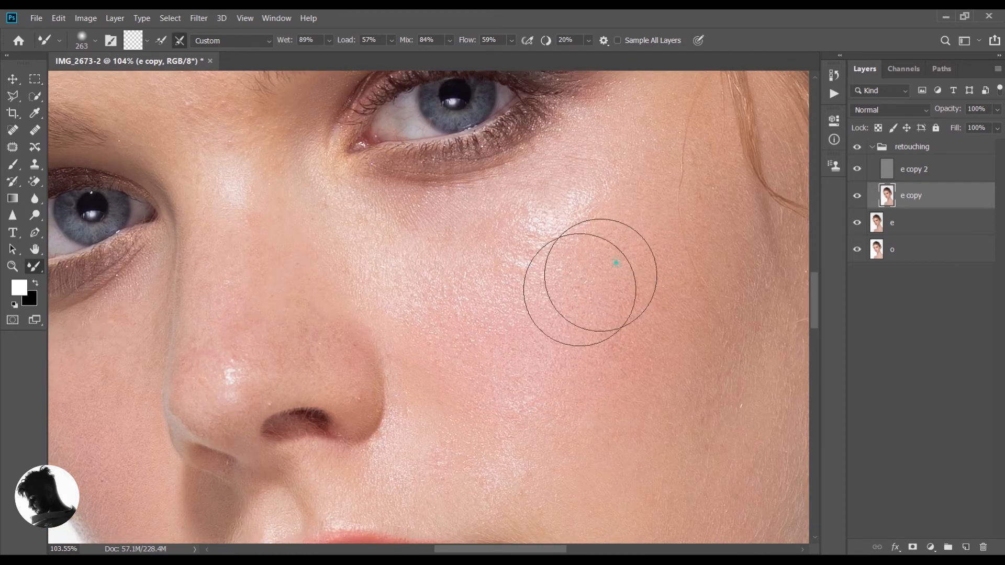
pyautogui.scroll(-1, 465, 317)
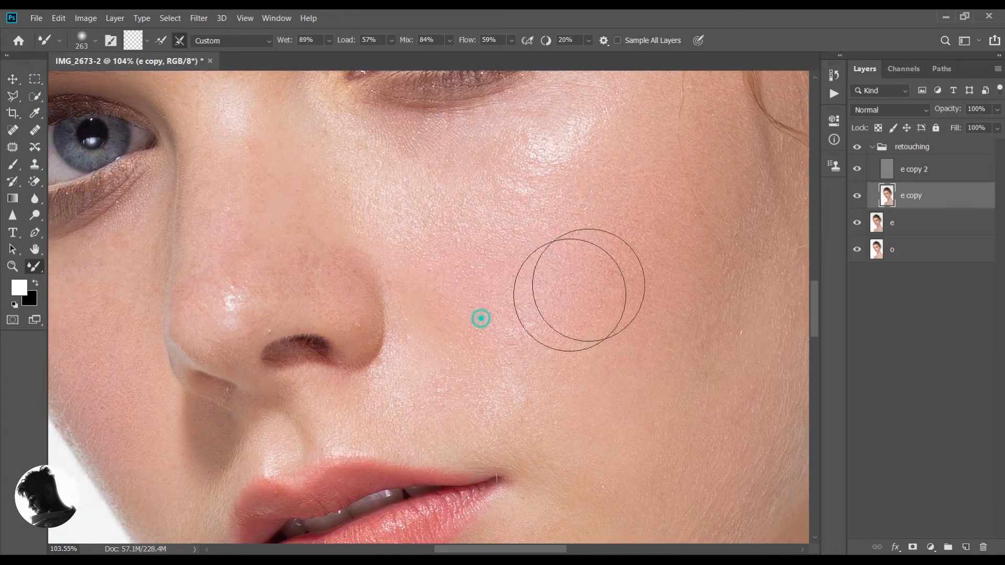
pyautogui.scroll(-3, 595, 242)
pyautogui.moveTo(595, 243); pyautogui.dragTo(599, 242)
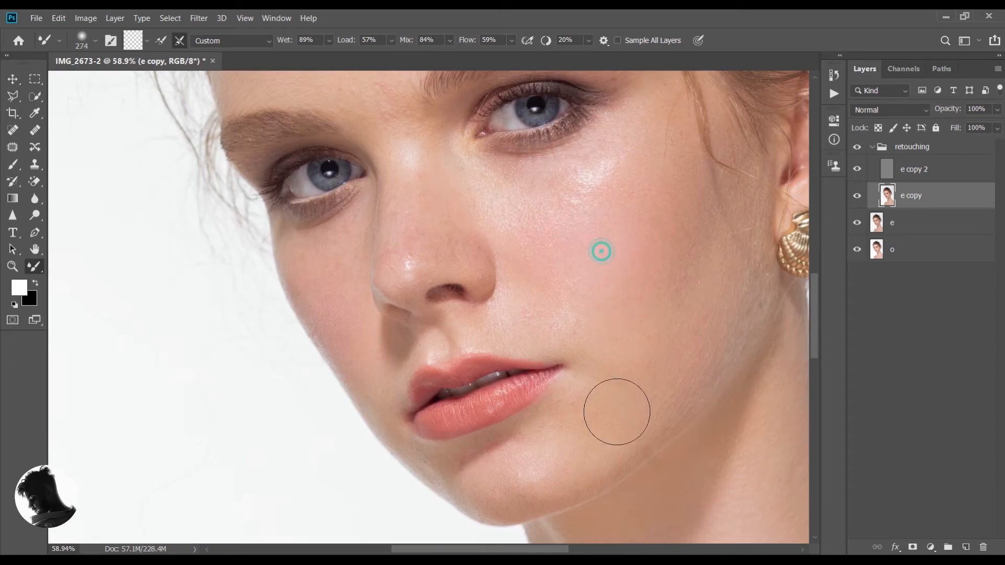
pyautogui.scroll(2, 695, 383)
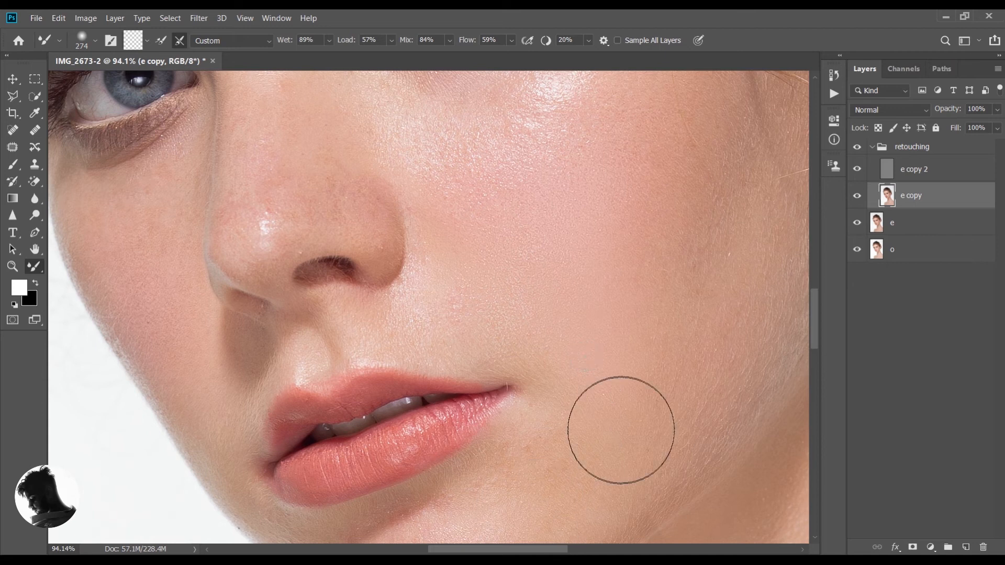
pyautogui.scroll(4, 644, 262)
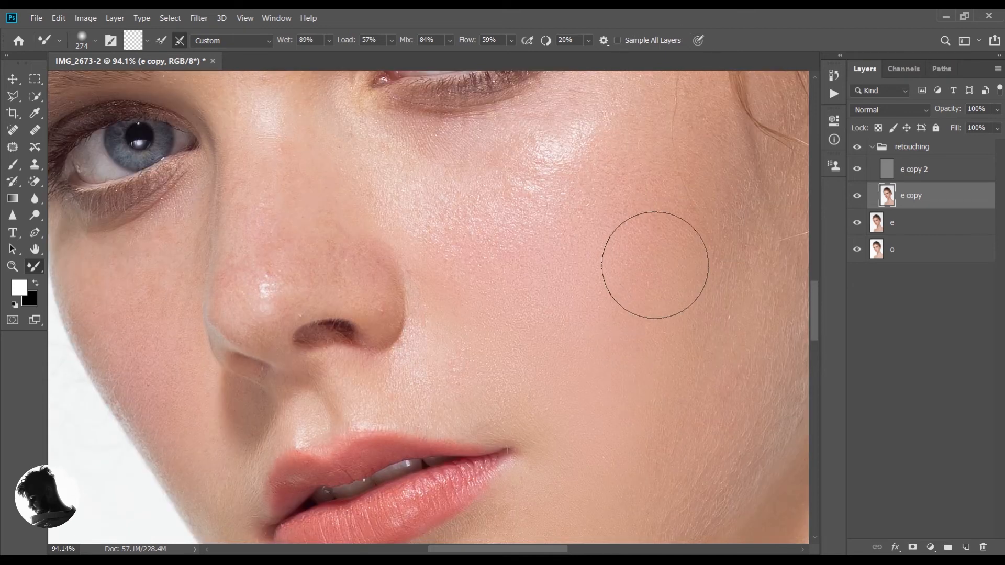
pyautogui.moveTo(639, 321); pyautogui.dragTo(612, 320)
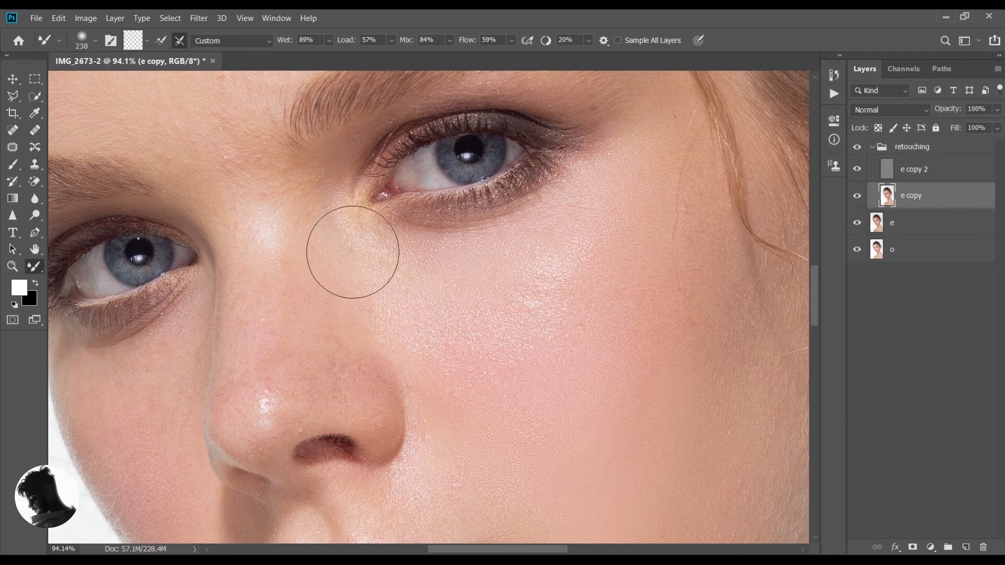
# Smooth the skin under the near eye and around its inner corner, reducing the Mixer Brush to 95 px
pyautogui.scroll(3, 412, 255)
pyautogui.moveTo(538, 235); pyautogui.dragTo(495, 245)
pyautogui.scroll(1, 633, 149)
pyautogui.moveTo(634, 228); pyautogui.dragTo(584, 238)
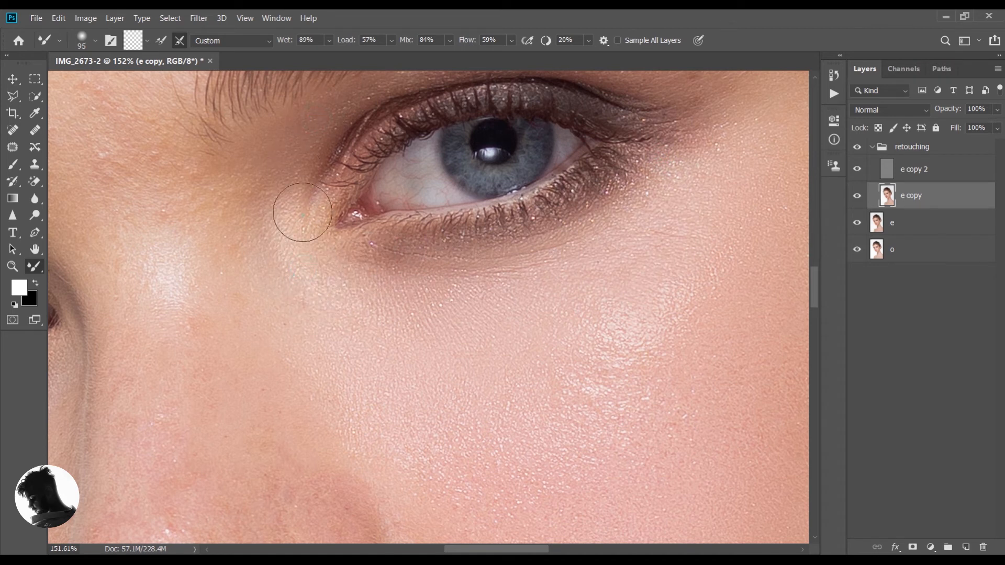
# Set the Mixer Brush Flow to 33% and smooth the nose bridge and tip with brush sizes of 170 and 139 px
pyautogui.scroll(-5, 296, 189)
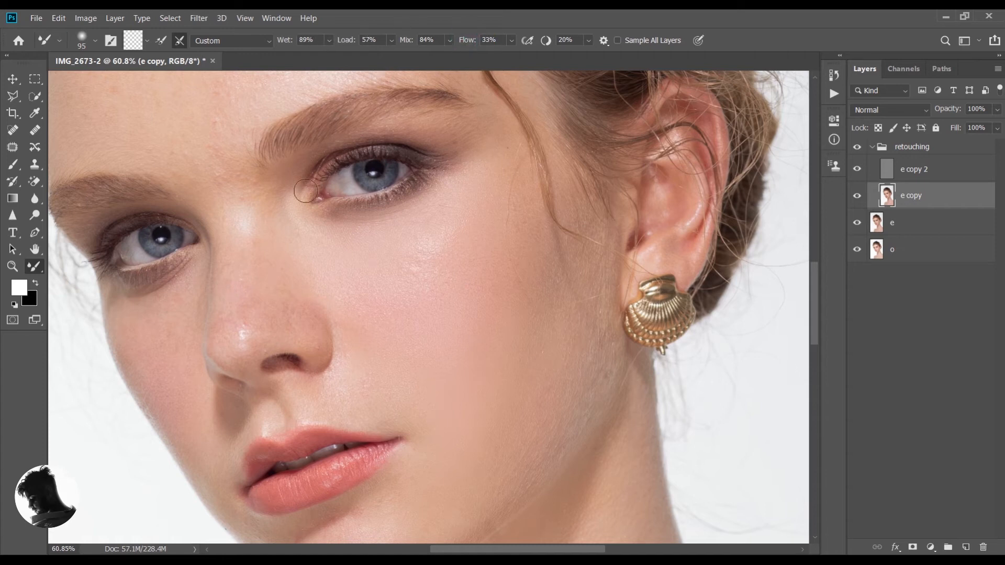
pyautogui.scroll(4, 285, 238)
pyautogui.moveTo(225, 280); pyautogui.dragTo(258, 284)
pyautogui.moveTo(219, 362); pyautogui.dragTo(186, 104)
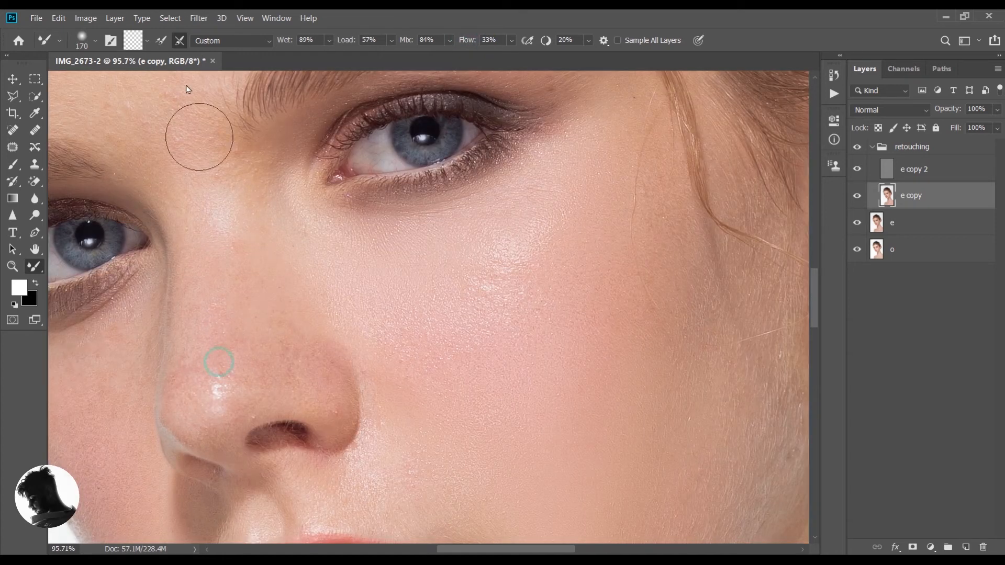
pyautogui.scroll(-2, 215, 147)
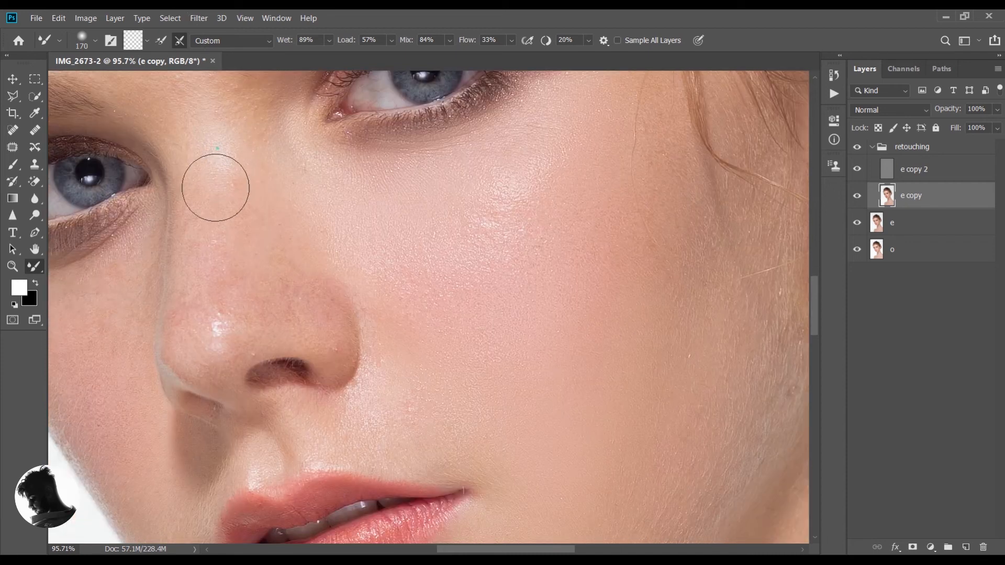
pyautogui.scroll(2, 202, 298)
pyautogui.moveTo(203, 293); pyautogui.dragTo(188, 292)
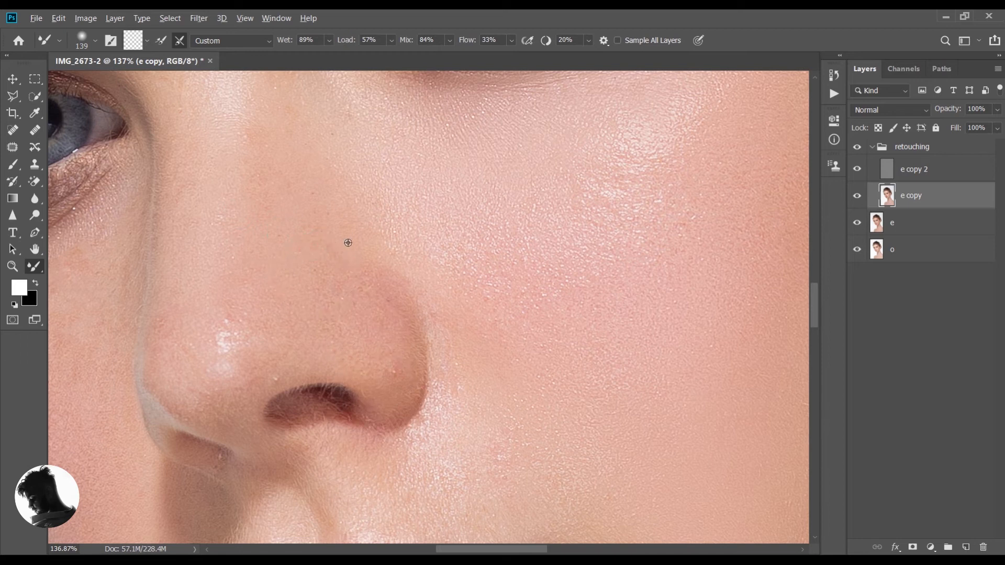
pyautogui.scroll(-5, 291, 233)
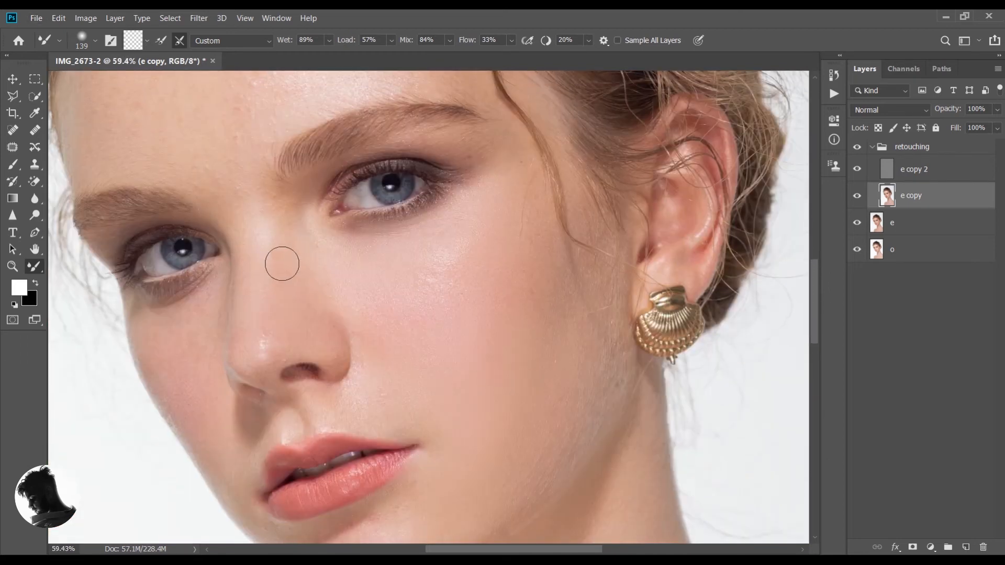
pyautogui.scroll(4, 265, 265)
pyautogui.moveTo(245, 309); pyautogui.dragTo(260, 310)
pyautogui.moveTo(243, 381)
pyautogui.mouseDown()
pyautogui.moveTo(230, 214)
pyautogui.moveTo(238, 264)
pyautogui.mouseUp()
# Even out the forehead between the eyebrows and the hairline with the Mixer Brush at about 307 px
pyautogui.scroll(-3, 230, 195)
pyautogui.moveTo(248, 247); pyautogui.dragTo(273, 254)
pyautogui.moveTo(231, 273); pyautogui.dragTo(126, 279)
pyautogui.moveTo(185, 190)
pyautogui.mouseDown()
pyautogui.moveTo(134, 280)
pyautogui.moveTo(116, 265)
pyautogui.mouseUp()
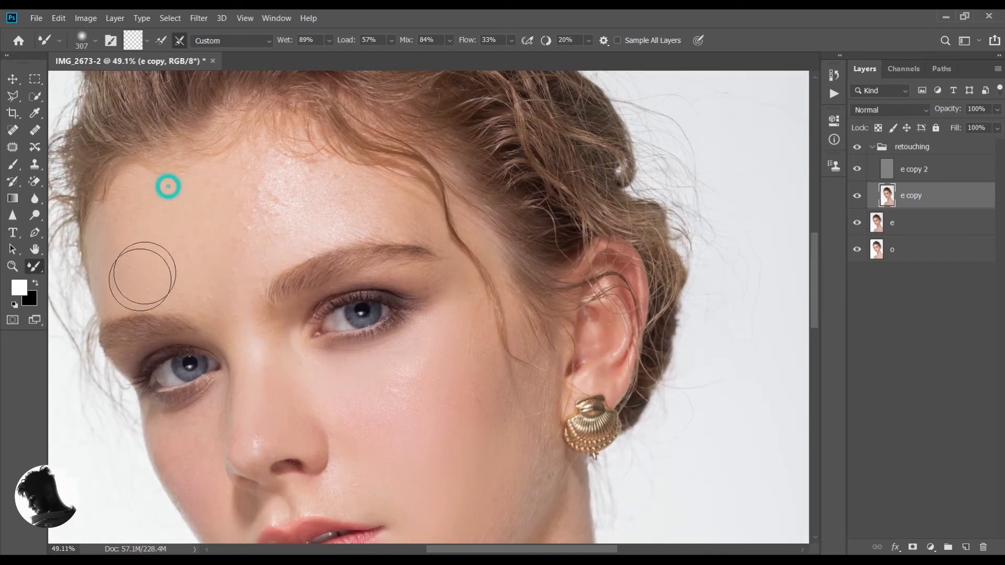
pyautogui.moveTo(215, 269)
pyautogui.mouseDown()
pyautogui.moveTo(267, 173)
pyautogui.moveTo(252, 264)
pyautogui.moveTo(281, 209)
pyautogui.moveTo(267, 164)
pyautogui.moveTo(275, 221)
pyautogui.moveTo(302, 174)
pyautogui.moveTo(262, 240)
pyautogui.mouseUp()
pyautogui.moveTo(275, 243)
pyautogui.mouseDown()
pyautogui.moveTo(294, 161)
pyautogui.moveTo(288, 236)
pyautogui.mouseUp()
pyautogui.click(343, 209)
pyautogui.moveTo(317, 164)
pyautogui.mouseDown()
pyautogui.moveTo(398, 207)
pyautogui.moveTo(305, 196)
pyautogui.moveTo(280, 226)
pyautogui.moveTo(237, 182)
pyautogui.moveTo(278, 245)
pyautogui.mouseUp()
pyautogui.scroll(1, 160, 275)
pyautogui.keyDown('alt'); pyautogui.rightClick(152, 281); pyautogui.keyUp('alt')
pyautogui.click(194, 314)
pyautogui.scroll(-1, 333, 229)
# Blend the temple skin beside the near eyebrow's tail with a 177 px Mixer Brush
pyautogui.moveTo(445, 136)
pyautogui.mouseDown()
pyautogui.moveTo(481, 148)
pyautogui.moveTo(558, 209)
pyautogui.mouseUp()
pyautogui.keyDown('alt'); pyautogui.rightClick(554, 219); pyautogui.keyUp('alt')
pyautogui.moveTo(539, 287)
pyautogui.mouseDown()
pyautogui.moveTo(534, 195)
pyautogui.moveTo(551, 194)
pyautogui.mouseUp()
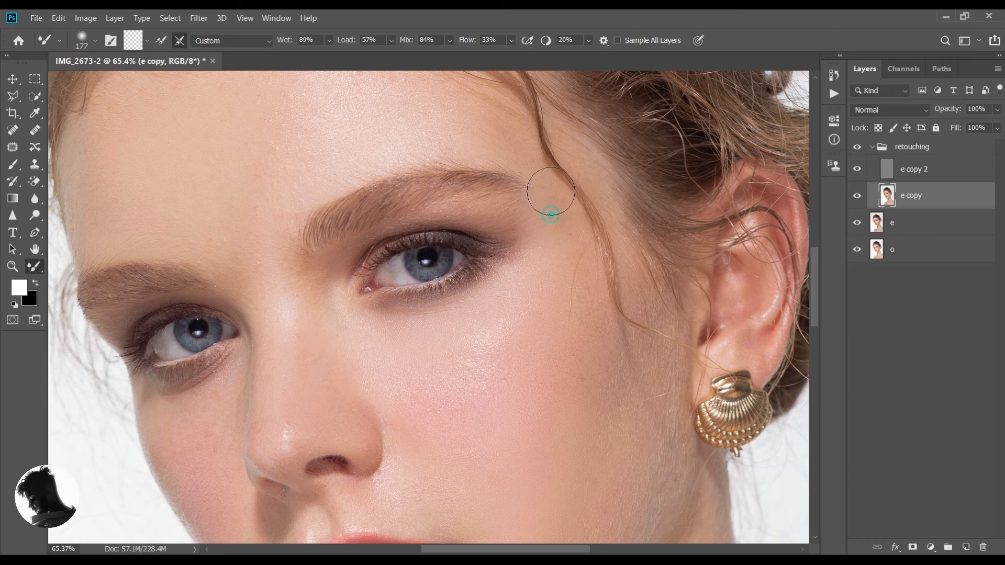
# Smooth the outer cheek in front of the ear and along the jaw with the Mixer Brush at about 248 to 258 px
pyautogui.keyDown('alt'); pyautogui.rightClick(591, 358); pyautogui.keyUp('alt')
pyautogui.scroll(-2, 592, 314)
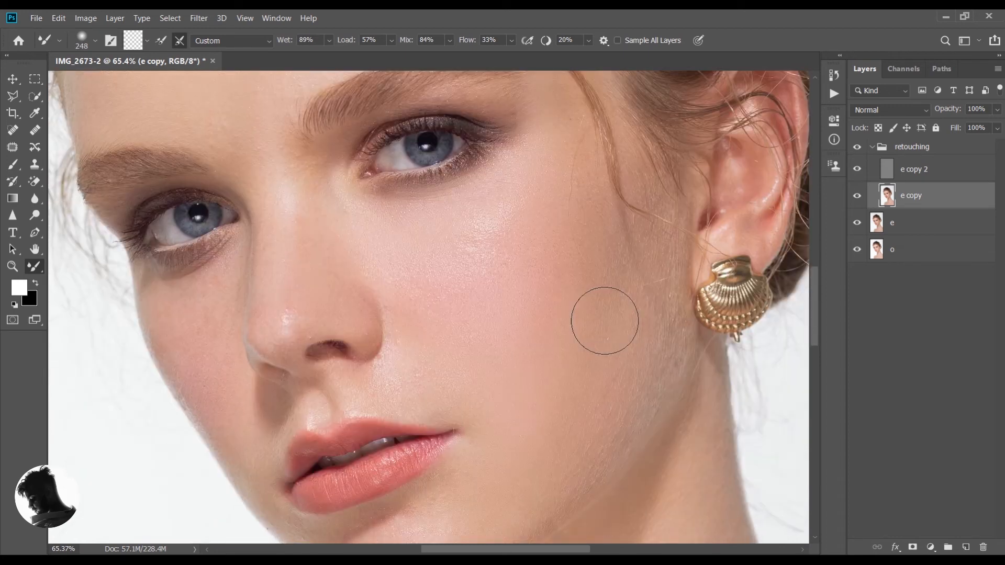
pyautogui.keyDown('alt'); pyautogui.rightClick(593, 347); pyautogui.keyUp('alt')
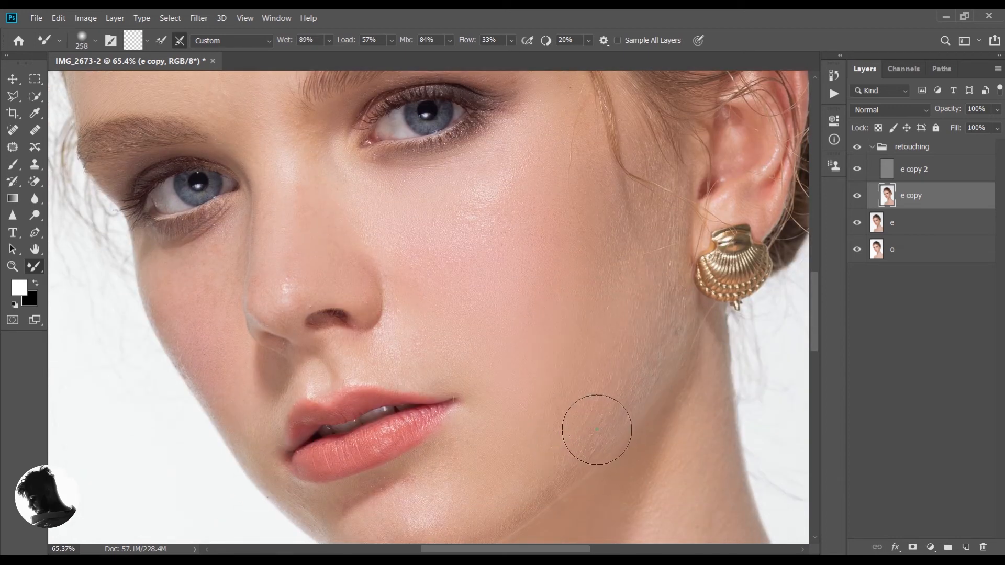
pyautogui.moveTo(635, 319); pyautogui.dragTo(653, 231)
pyautogui.scroll(1, 640, 182)
pyautogui.scroll(2, 641, 182)
pyautogui.keyDown('alt'); pyautogui.rightClick(646, 249); pyautogui.keyUp('alt')
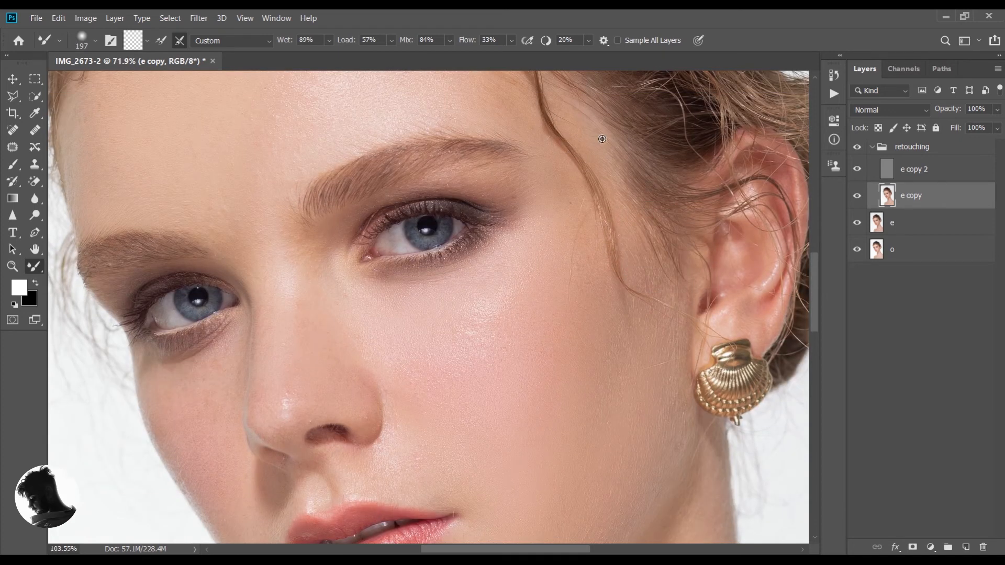
# Blend the skin around the near eyebrow's tail and on the upper eyelid, reducing the Mixer Brush to 131 px
pyautogui.scroll(4, 677, 205)
pyautogui.scroll(1, 678, 205)
pyautogui.keyDown('alt'); pyautogui.rightClick(430, 202); pyautogui.keyUp('alt')
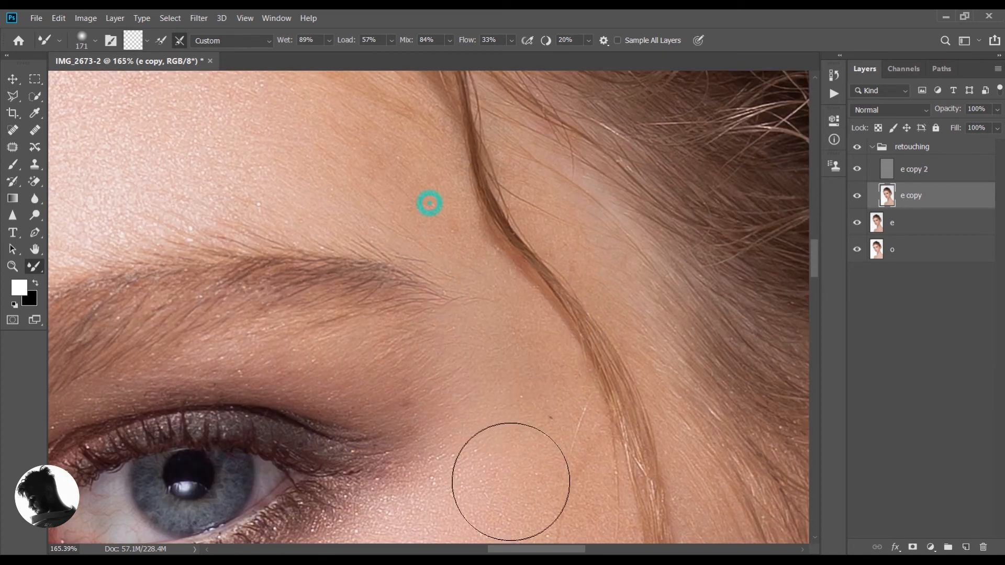
pyautogui.keyDown('alt'); pyautogui.rightClick(492, 340); pyautogui.keyUp('alt')
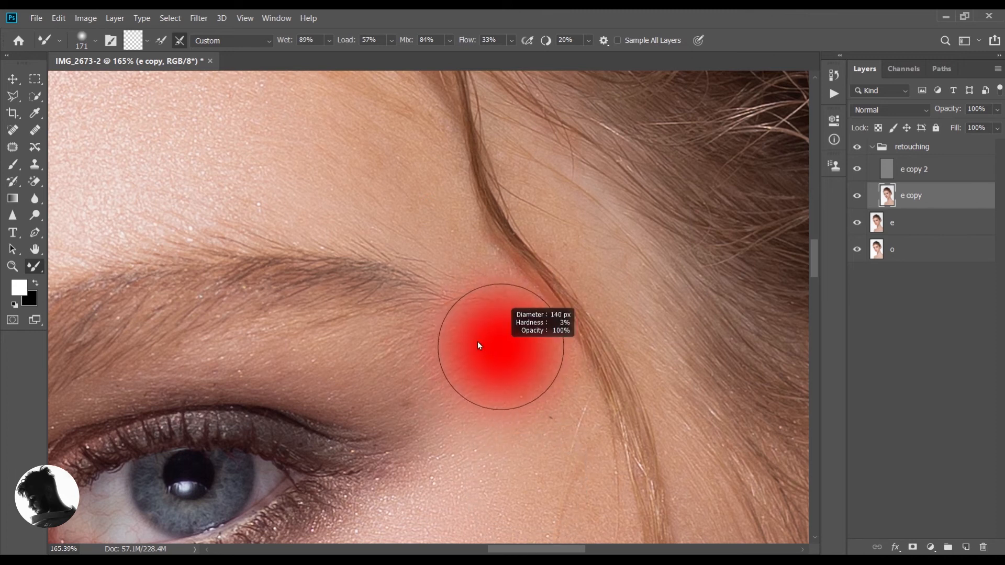
pyautogui.moveTo(377, 126); pyautogui.dragTo(300, 240)
pyautogui.moveTo(448, 388); pyautogui.dragTo(264, 333)
pyautogui.moveTo(436, 357)
pyautogui.mouseDown()
pyautogui.moveTo(269, 339)
pyautogui.moveTo(97, 355)
pyautogui.mouseUp()
# Smooth the temple between the loose hair strand and the hairline with the Mixer Brush enlarged to 172 px
pyautogui.scroll(-4, 96, 355)
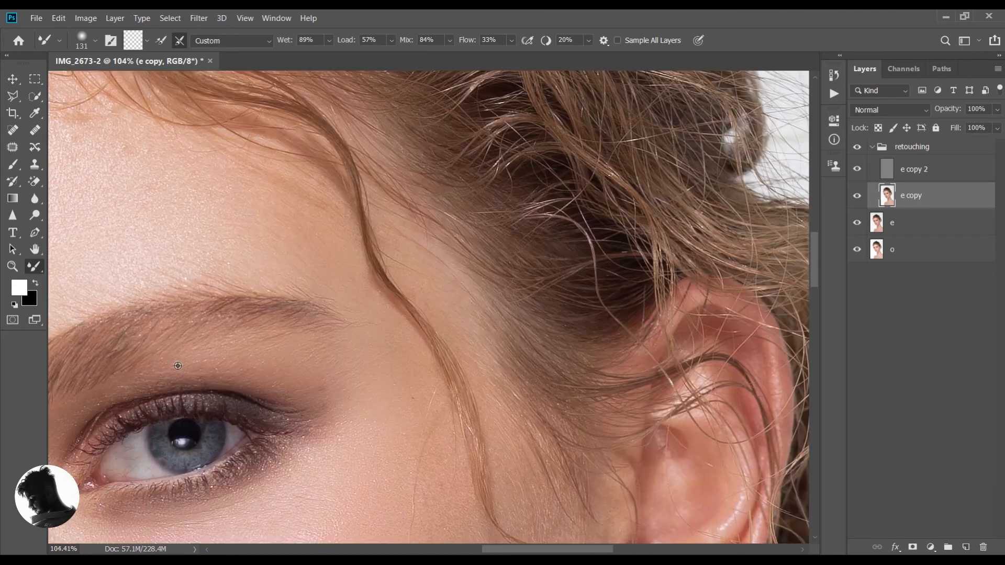
pyautogui.keyDown('alt'); pyautogui.rightClick(366, 271); pyautogui.keyUp('alt')
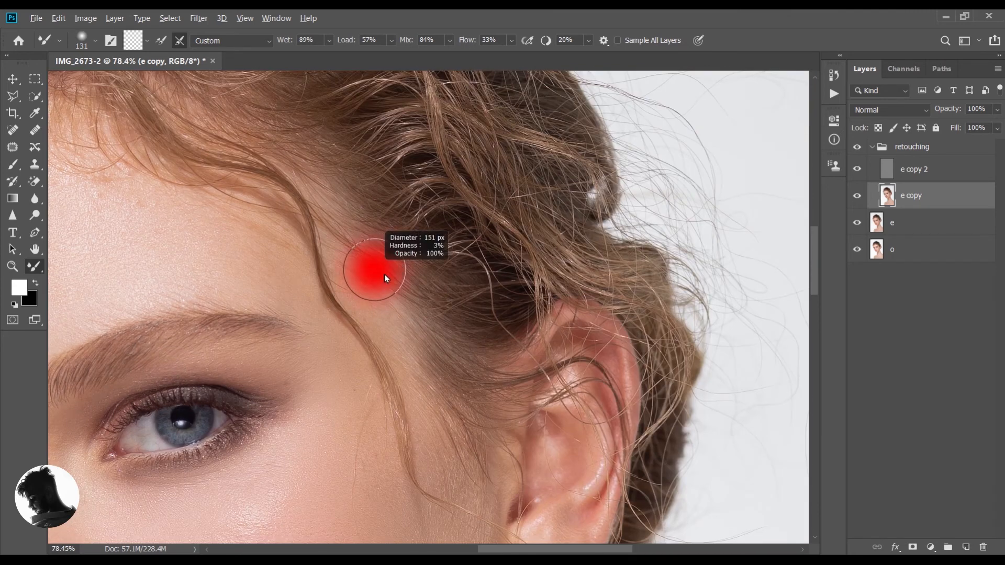
pyautogui.scroll(-2, 431, 338)
pyautogui.scroll(-3, 431, 338)
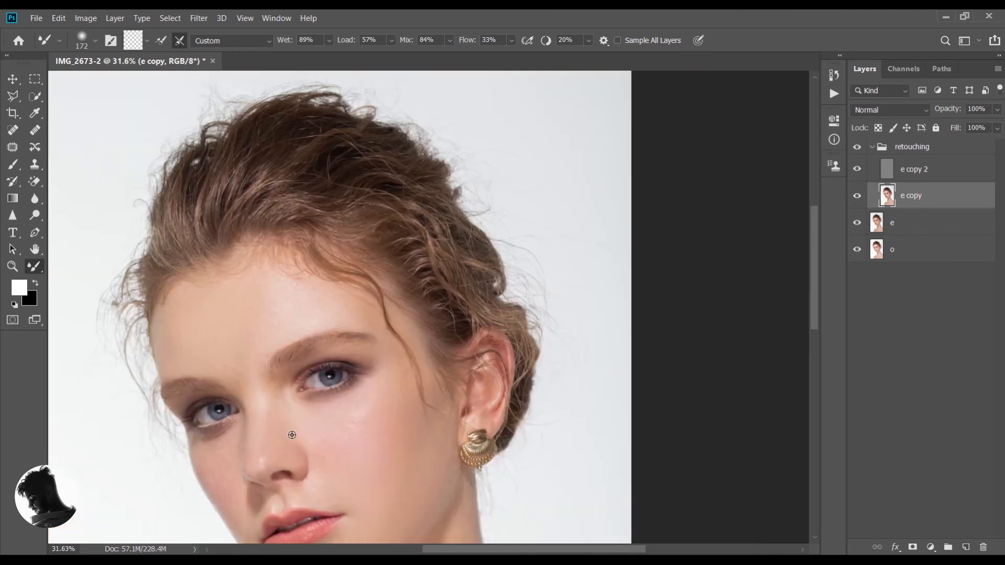
# Blend the skin beside the nose and under the far eye with the Mixer Brush at about 98 to 138 px
pyautogui.scroll(6, 163, 463)
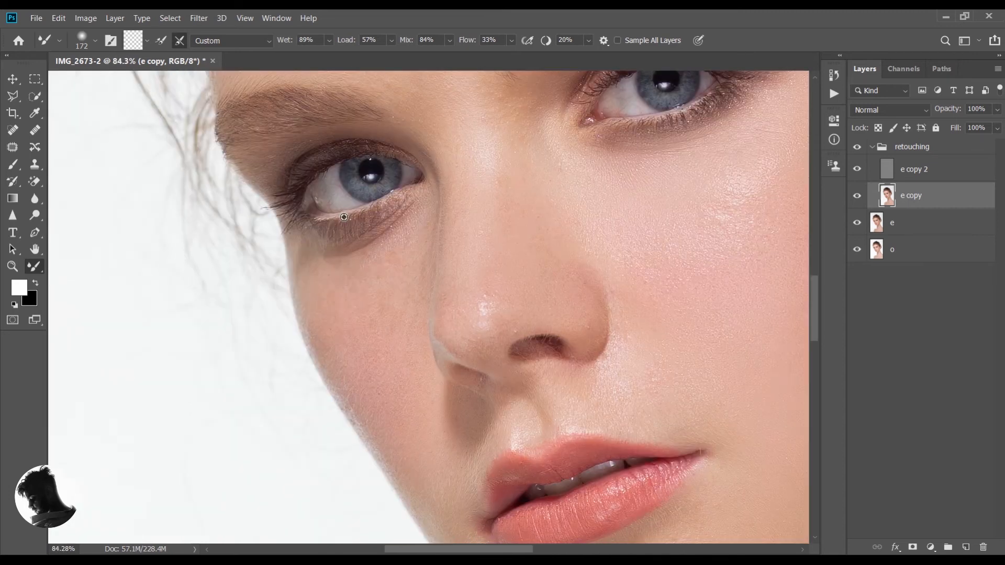
pyautogui.keyDown('alt'); pyautogui.rightClick(496, 273); pyautogui.keyUp('alt')
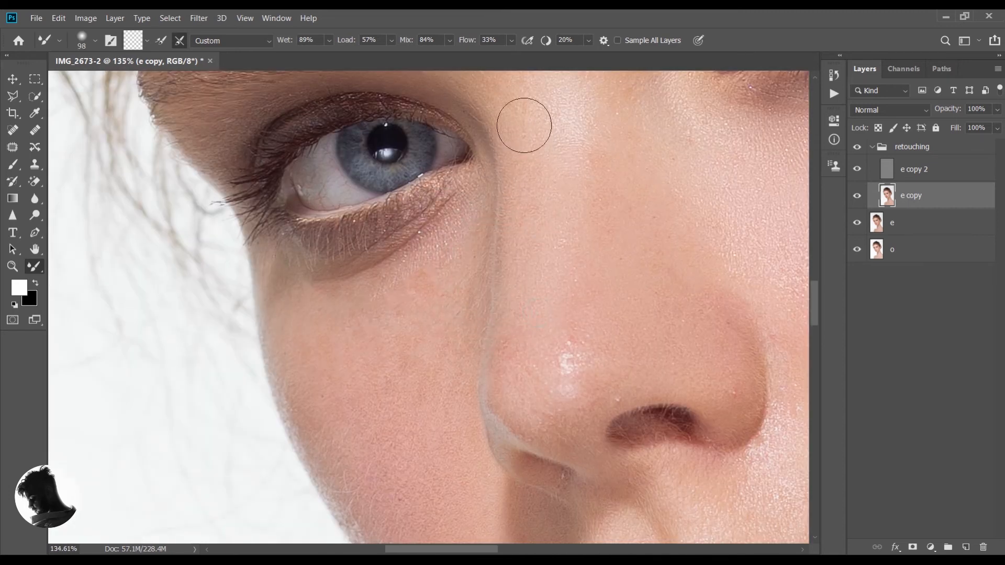
pyautogui.keyDown('alt'); pyautogui.rightClick(438, 292); pyautogui.keyUp('alt')
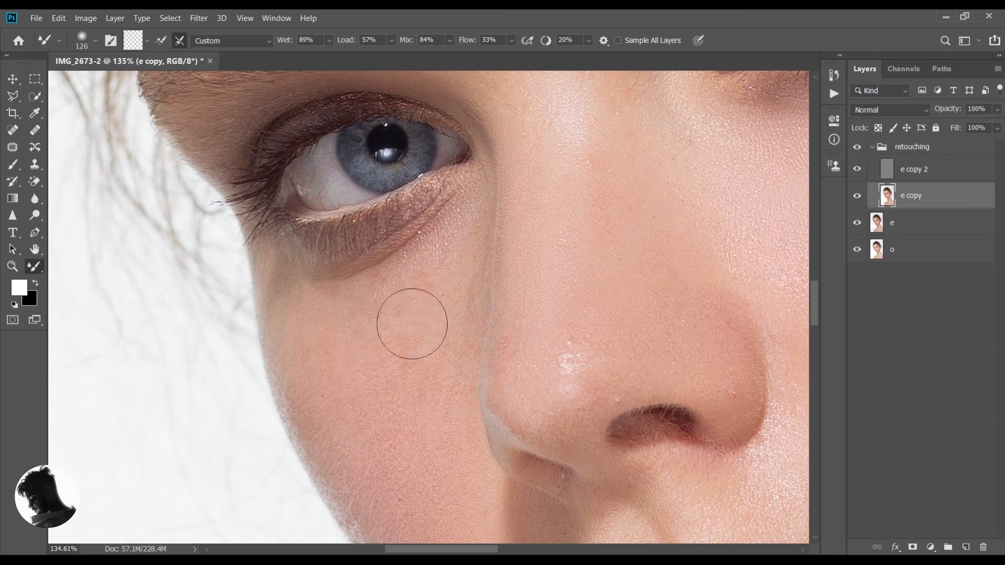
pyautogui.scroll(-3, 387, 301)
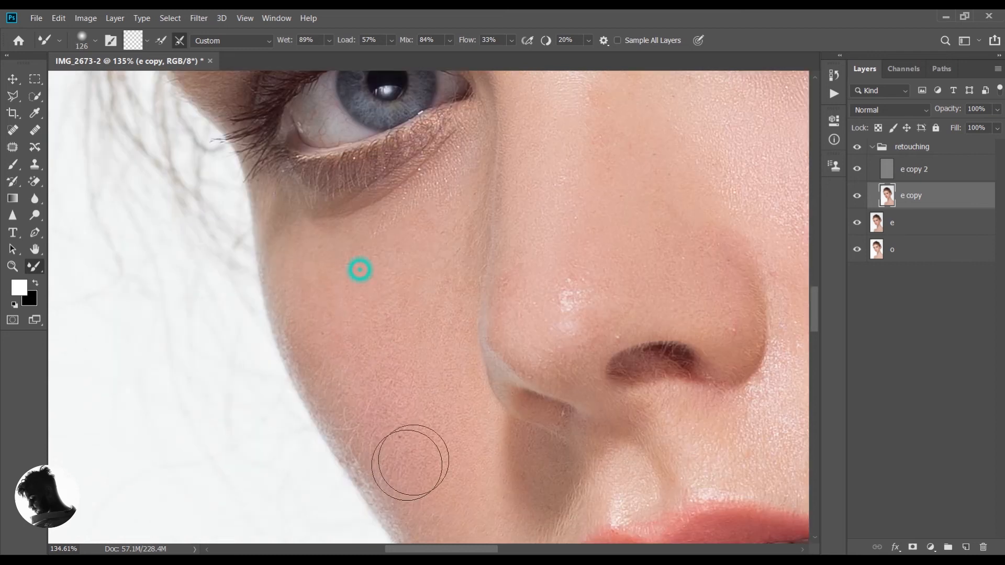
pyautogui.keyDown('alt'); pyautogui.rightClick(411, 325); pyautogui.keyUp('alt')
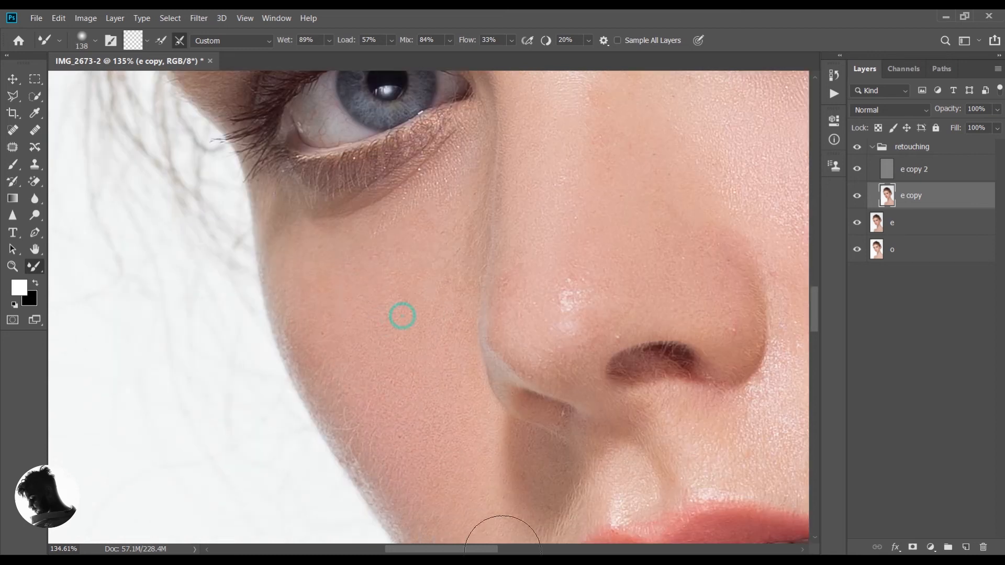
# Smooth the far cheek along the face's outer edge, from beneath the eye downward, with a 138 px Mixer Brush
pyautogui.scroll(-4, 429, 344)
pyautogui.scroll(-3, 429, 344)
pyautogui.scroll(3, 391, 351)
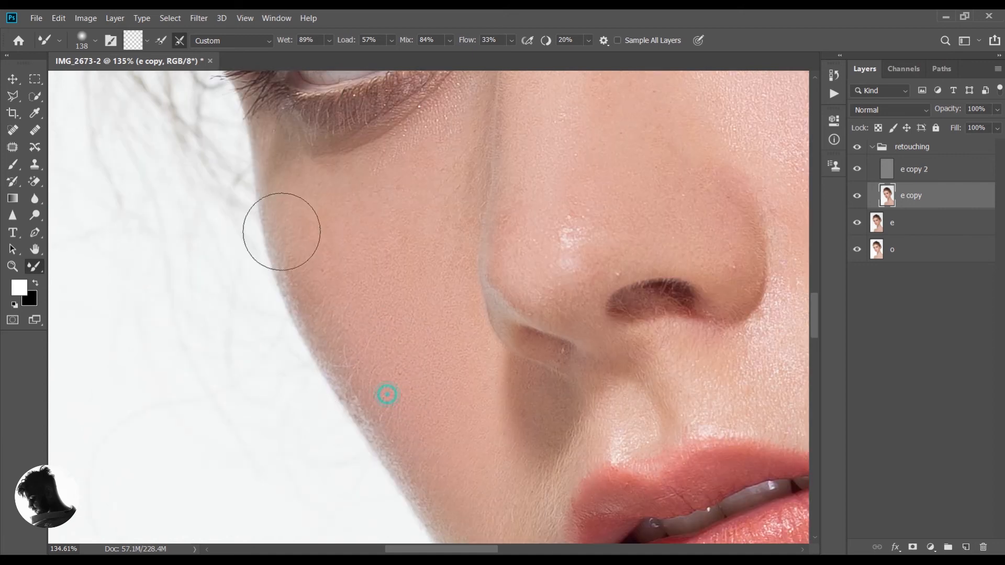
pyautogui.moveTo(371, 344)
pyautogui.mouseDown()
pyautogui.moveTo(352, 308)
pyautogui.moveTo(296, 155)
pyautogui.mouseUp()
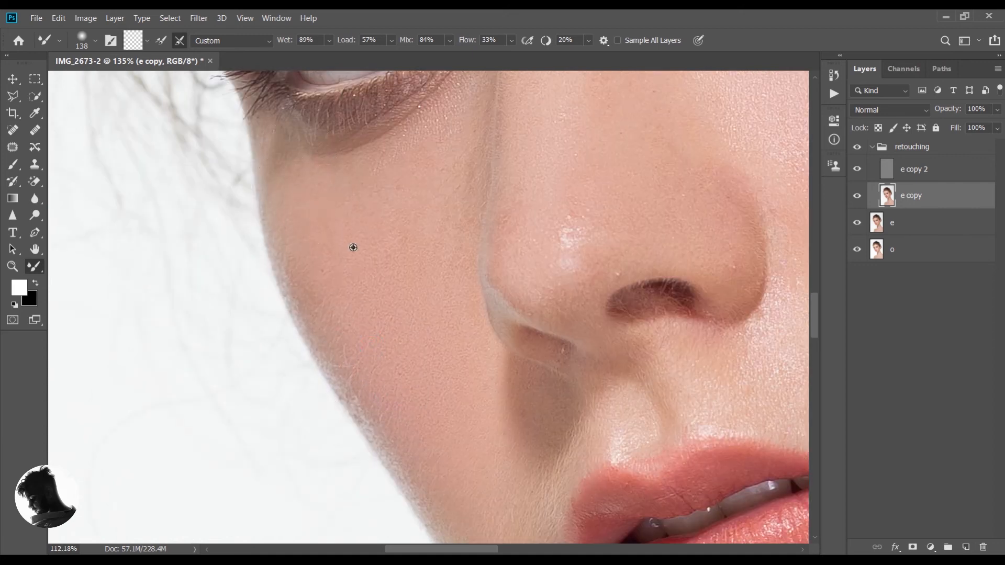
pyautogui.scroll(-5, 353, 248)
pyautogui.scroll(1, 425, 367)
# Even out the lower far cheek and the skin beside the nose with the Mixer Brush at about 135 px
pyautogui.moveTo(426, 368); pyautogui.dragTo(421, 407)
pyautogui.scroll(3, 494, 291)
pyautogui.moveTo(544, 305); pyautogui.dragTo(532, 310)
pyautogui.moveTo(409, 415)
pyautogui.mouseDown()
pyautogui.moveTo(406, 332)
pyautogui.moveTo(440, 326)
pyautogui.mouseUp()
pyautogui.scroll(-2, 739, 270)
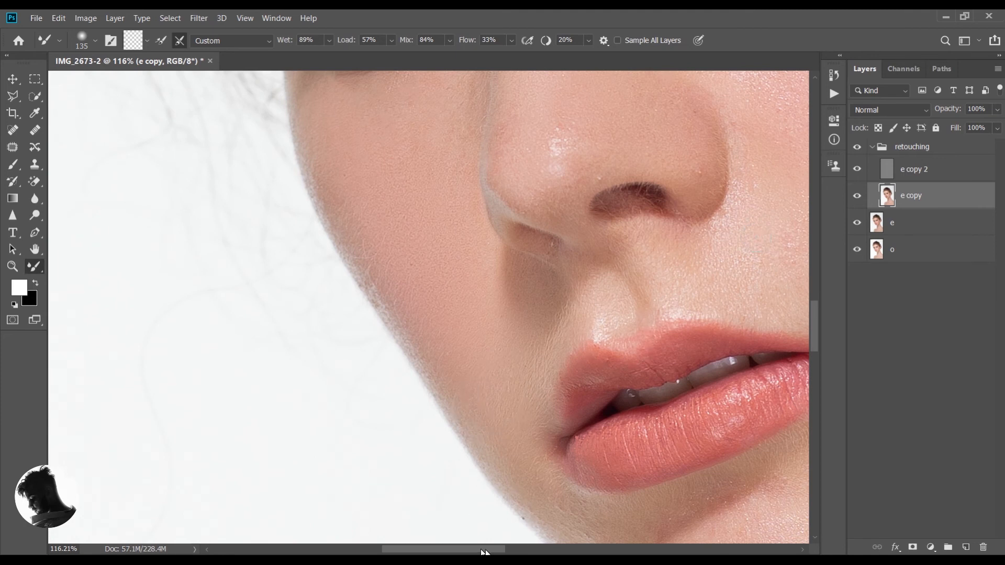
# Smooth the skin around the near mouth corner and beneath the lower lip with a 135 px Mixer Brush
pyautogui.moveTo(484, 551); pyautogui.dragTo(544, 552)
pyautogui.moveTo(461, 302); pyautogui.dragTo(544, 333)
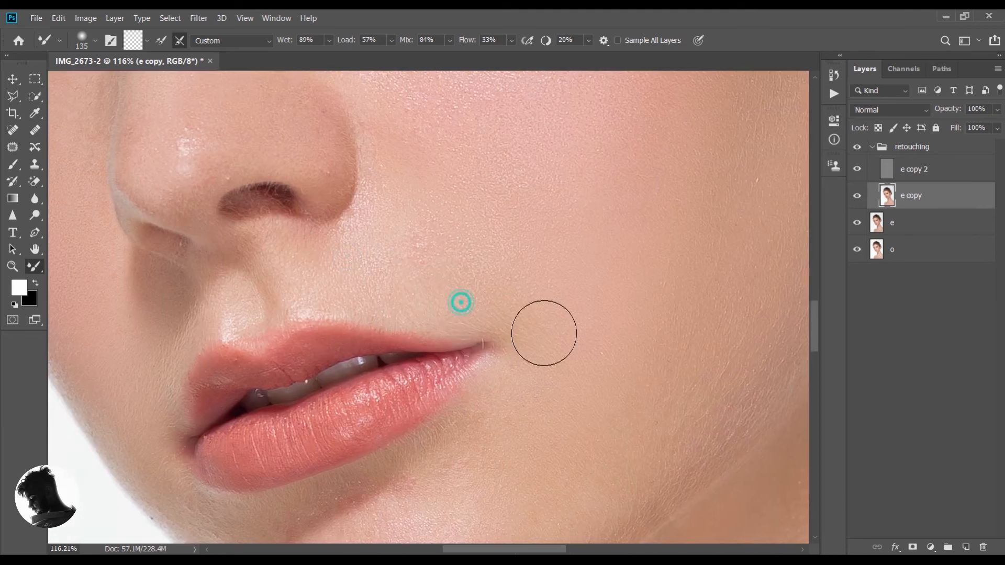
pyautogui.scroll(-2, 524, 361)
pyautogui.moveTo(480, 352); pyautogui.dragTo(348, 415)
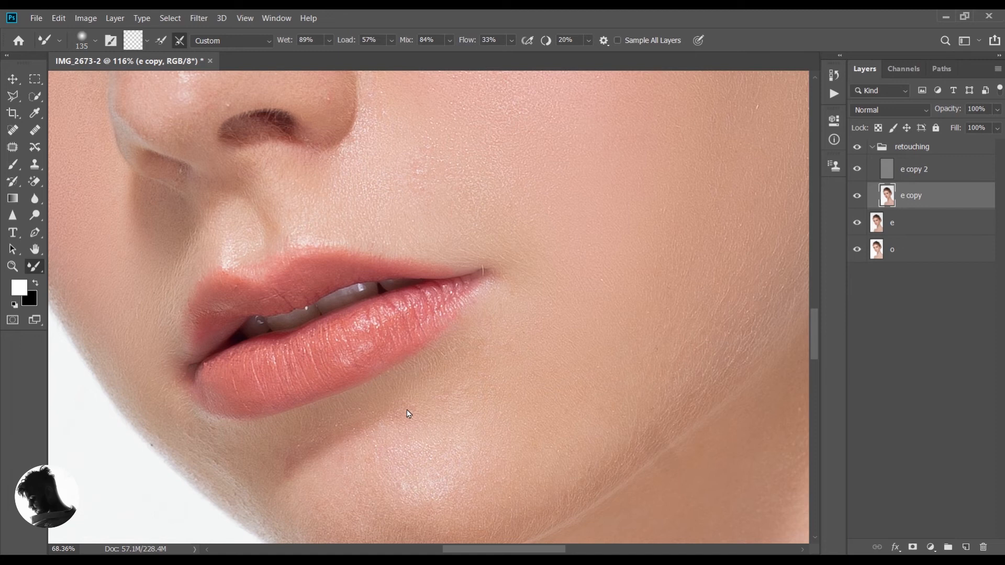
# Blend the skin from the near mouth corner down to the chin with the Mixer Brush
pyautogui.scroll(-3, 410, 406)
pyautogui.scroll(3, 372, 399)
pyautogui.moveTo(444, 321)
pyautogui.mouseDown()
pyautogui.moveTo(298, 391)
pyautogui.moveTo(379, 442)
pyautogui.mouseUp()
pyautogui.scroll(4, 246, 230)
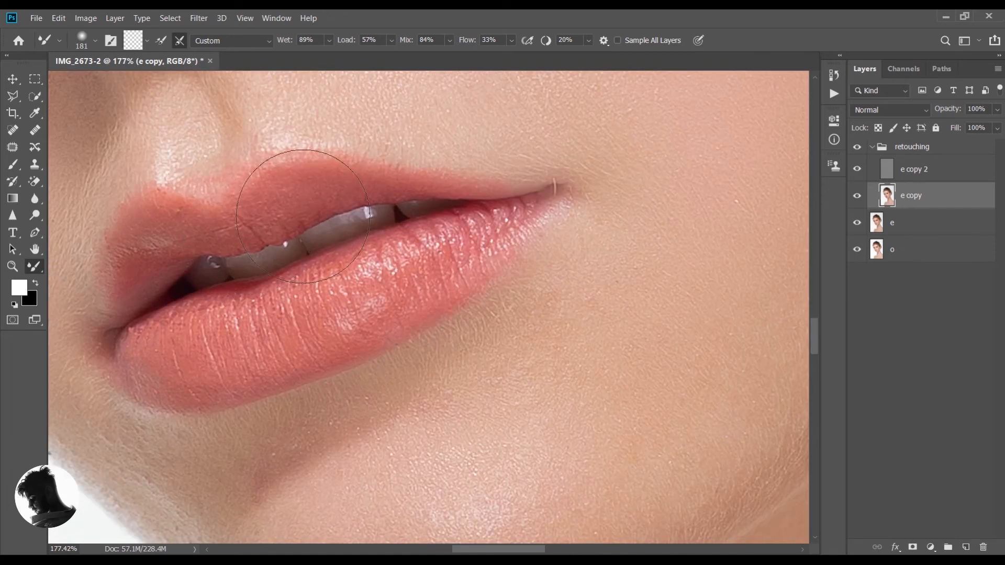
# Smooth the area between the nose and upper lip, including the philtrum, reducing the Mixer Brush to 36 px
pyautogui.scroll(1, 314, 215)
pyautogui.moveTo(316, 223); pyautogui.dragTo(267, 218)
pyautogui.scroll(2, 367, 246)
pyautogui.moveTo(388, 262); pyautogui.dragTo(404, 265)
pyautogui.moveTo(404, 251); pyautogui.dragTo(254, 204)
pyautogui.moveTo(310, 247)
pyautogui.mouseDown()
pyautogui.moveTo(242, 235)
pyautogui.moveTo(172, 259)
pyautogui.mouseUp()
pyautogui.moveTo(210, 315); pyautogui.dragTo(215, 327)
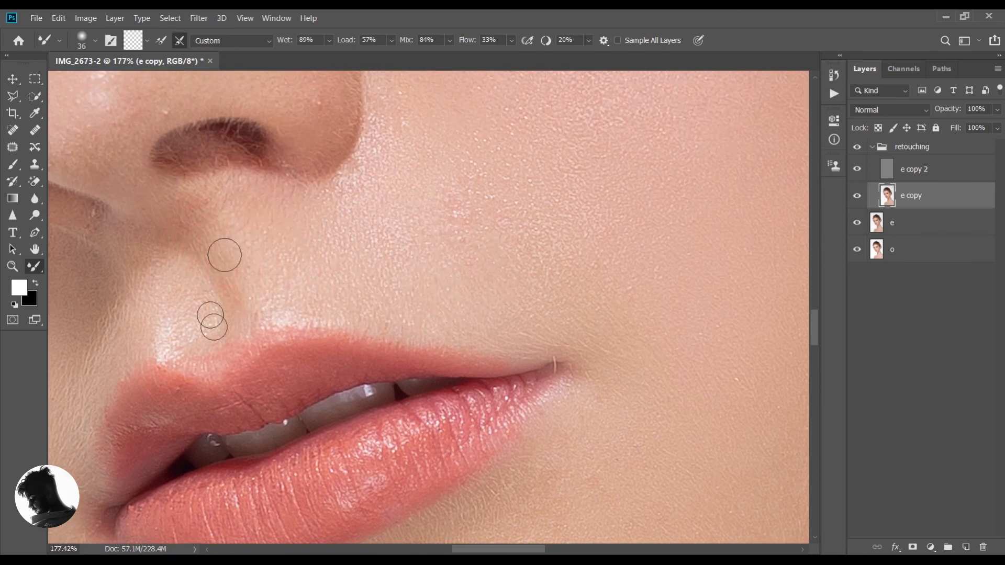
pyautogui.moveTo(190, 251); pyautogui.dragTo(202, 250)
# Soften the colour transitions on the lips with the Mixer Brush enlarged to 52 px
pyautogui.scroll(-3, 219, 362)
pyautogui.moveTo(239, 375); pyautogui.dragTo(244, 375)
pyautogui.moveTo(247, 445); pyautogui.dragTo(285, 442)
pyautogui.scroll(3, 261, 445)
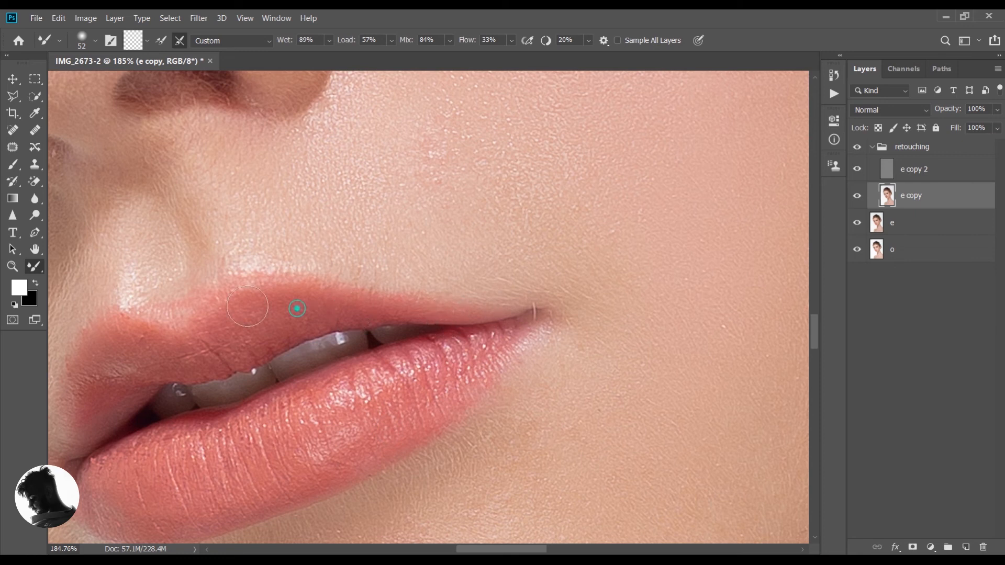
pyautogui.moveTo(146, 355); pyautogui.dragTo(116, 375)
pyautogui.scroll(-6, 111, 481)
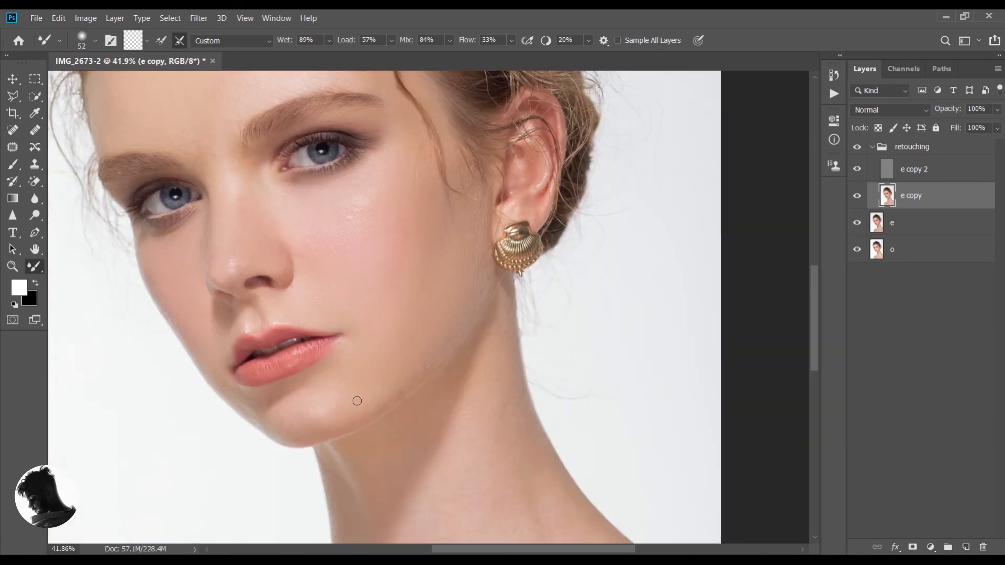
# Smooth the neck below the jaw with the Mixer Brush at about 316 to 419 px
pyautogui.scroll(-3, 357, 401)
pyautogui.moveTo(460, 354); pyautogui.dragTo(511, 366)
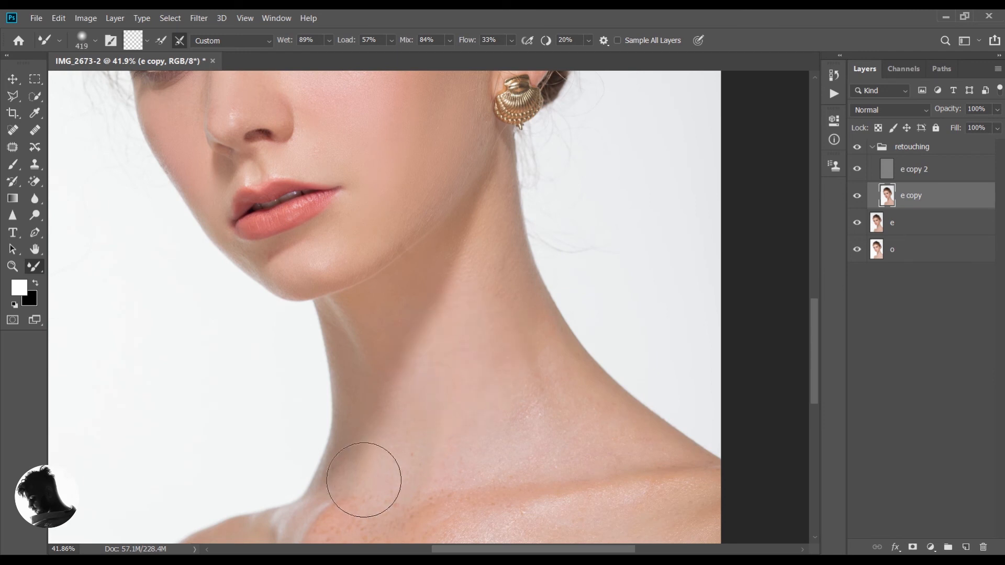
pyautogui.moveTo(488, 283); pyautogui.dragTo(465, 280)
pyautogui.scroll(1, 481, 268)
pyautogui.moveTo(482, 335); pyautogui.dragTo(491, 336)
pyautogui.moveTo(477, 282)
pyautogui.mouseDown()
pyautogui.moveTo(480, 261)
pyautogui.moveTo(495, 305)
pyautogui.mouseUp()
pyautogui.scroll(-1, 493, 308)
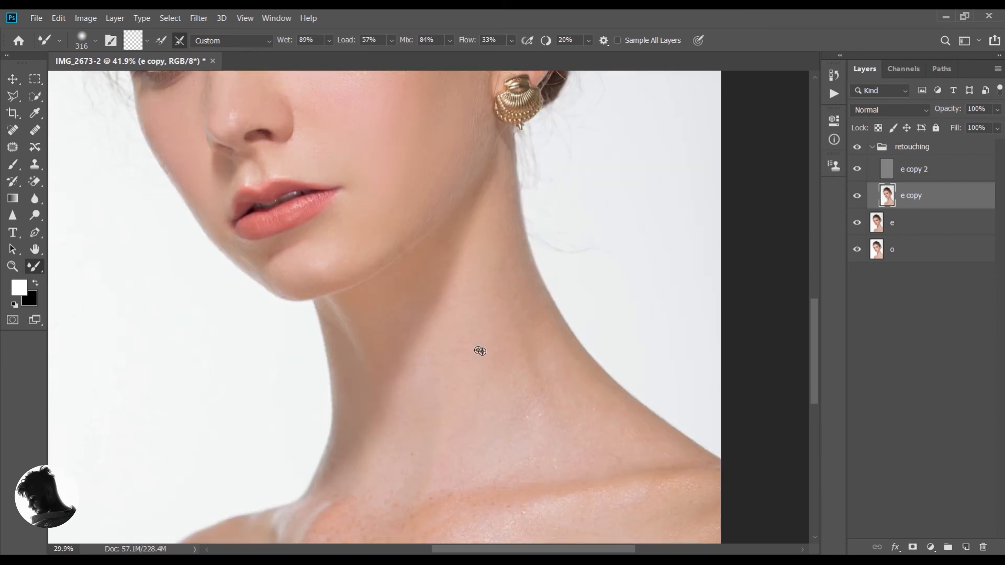
# Blend the base of the neck above the collarbone, enlarging the Mixer Brush to 370 px
pyautogui.rightClick(480, 337)
pyautogui.press('Escape')
pyautogui.moveTo(476, 434); pyautogui.dragTo(497, 427)
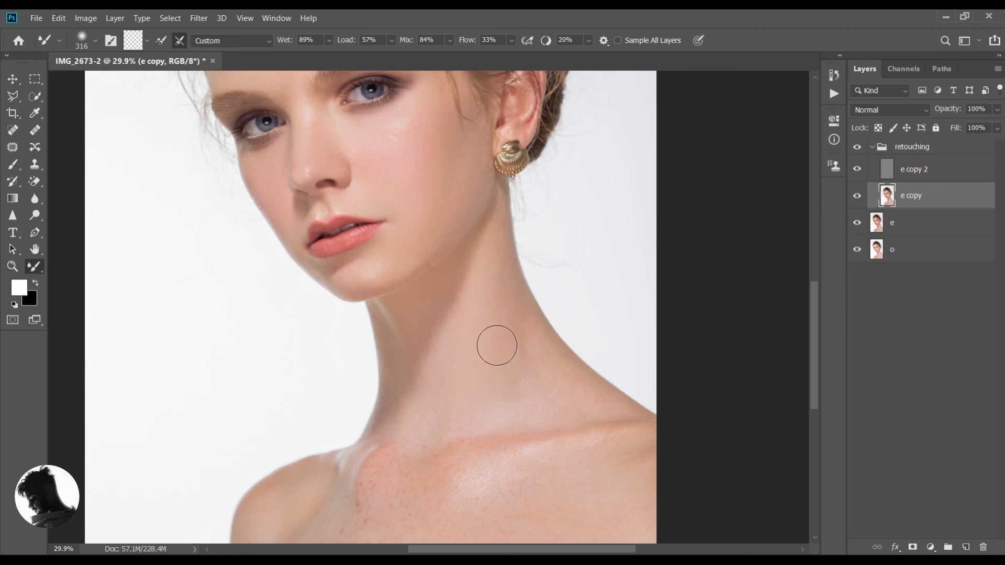
pyautogui.scroll(-3, 510, 359)
pyautogui.moveTo(517, 358); pyautogui.dragTo(523, 358)
pyautogui.click(454, 350)
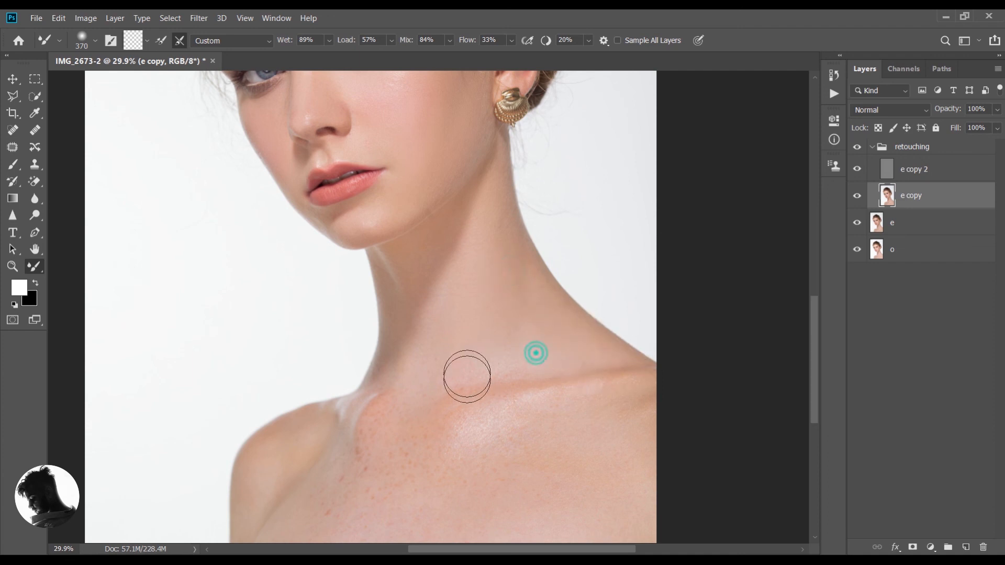
# Smooth the skin around the collarbone and upper chest with the Mixer Brush enlarged to 525 px
pyautogui.scroll(-3, 467, 376)
pyautogui.scroll(-2, 505, 414)
pyautogui.moveTo(497, 413); pyautogui.dragTo(510, 420)
pyautogui.click(460, 411)
pyautogui.scroll(2, 407, 428)
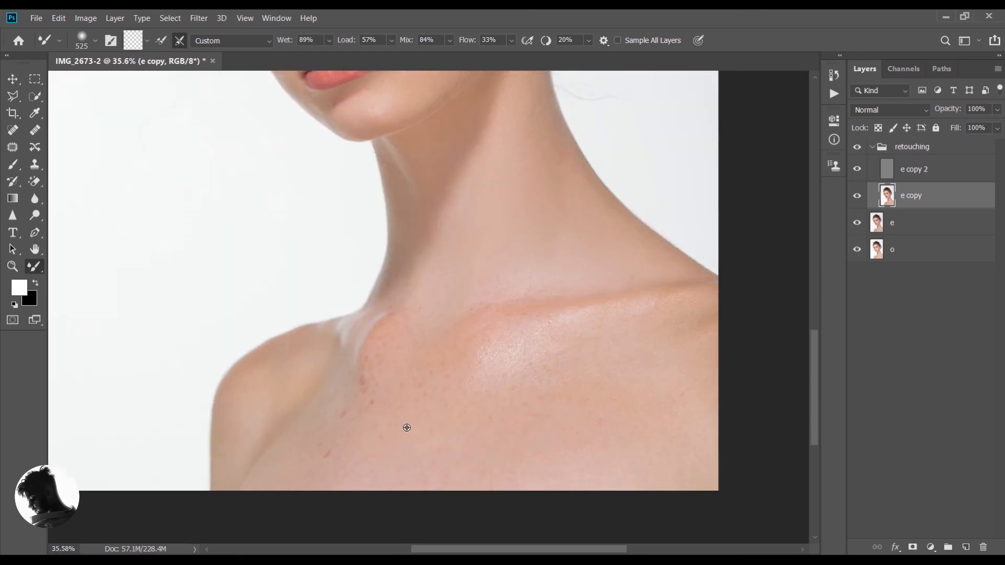
# Even out the freckled skin across the chest below the collarbone with long Mixer Brush strokes
pyautogui.scroll(2, 406, 426)
pyautogui.moveTo(406, 427)
pyautogui.mouseDown()
pyautogui.moveTo(378, 418)
pyautogui.moveTo(380, 273)
pyautogui.mouseUp()
pyautogui.moveTo(384, 344); pyautogui.dragTo(418, 293)
pyautogui.moveTo(426, 388); pyautogui.dragTo(446, 341)
pyautogui.moveTo(410, 427); pyautogui.dragTo(474, 265)
pyautogui.moveTo(429, 361); pyautogui.dragTo(484, 270)
pyautogui.moveTo(384, 377); pyautogui.dragTo(272, 487)
pyautogui.moveTo(528, 422); pyautogui.dragTo(729, 296)
pyautogui.moveTo(570, 425); pyautogui.dragTo(758, 398)
# Blend the near side of the chest and the collarbone highlight with a 384 px Mixer Brush
pyautogui.moveTo(514, 552); pyautogui.dragTo(566, 553)
pyautogui.moveTo(474, 449); pyautogui.dragTo(476, 458)
pyautogui.moveTo(407, 478); pyautogui.dragTo(620, 484)
pyautogui.moveTo(413, 414); pyautogui.dragTo(673, 310)
pyautogui.moveTo(404, 368); pyautogui.dragTo(592, 291)
pyautogui.moveTo(437, 361)
pyautogui.mouseDown()
pyautogui.moveTo(654, 268)
pyautogui.moveTo(602, 293)
pyautogui.mouseUp()
pyautogui.moveTo(319, 367); pyautogui.dragTo(693, 269)
pyautogui.moveTo(598, 398); pyautogui.dragTo(638, 543)
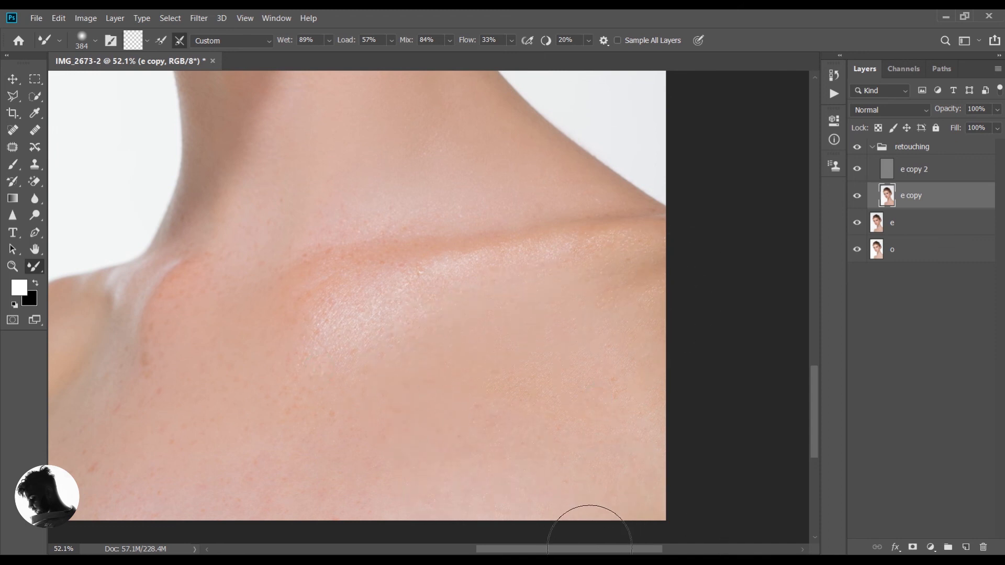
# Smooth the far side of the chest beside the shoulder with a 384 px Mixer Brush
pyautogui.moveTo(566, 551); pyautogui.dragTo(459, 551)
pyautogui.moveTo(539, 371); pyautogui.dragTo(450, 541)
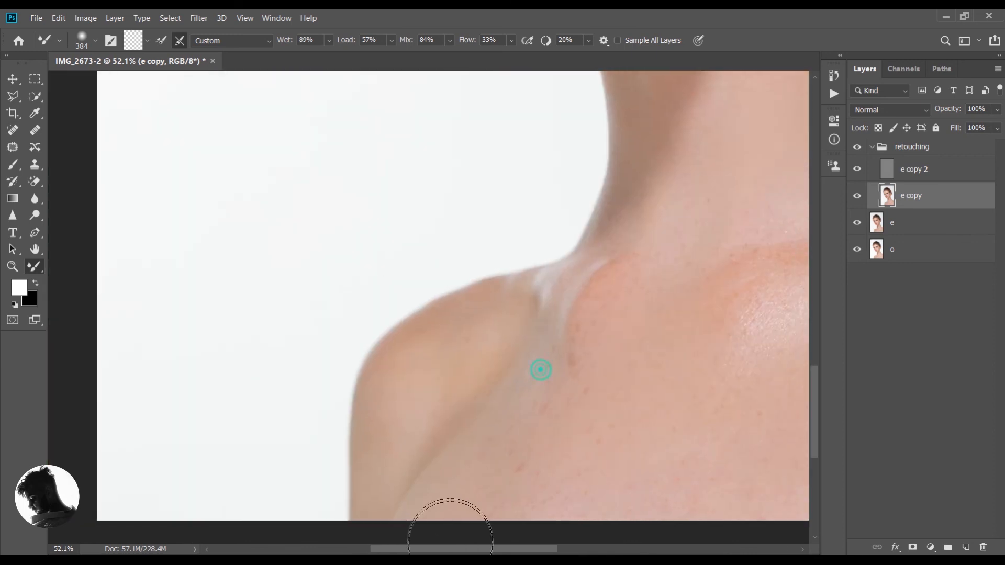
pyautogui.scroll(-4, 511, 463)
pyautogui.scroll(-2, 511, 463)
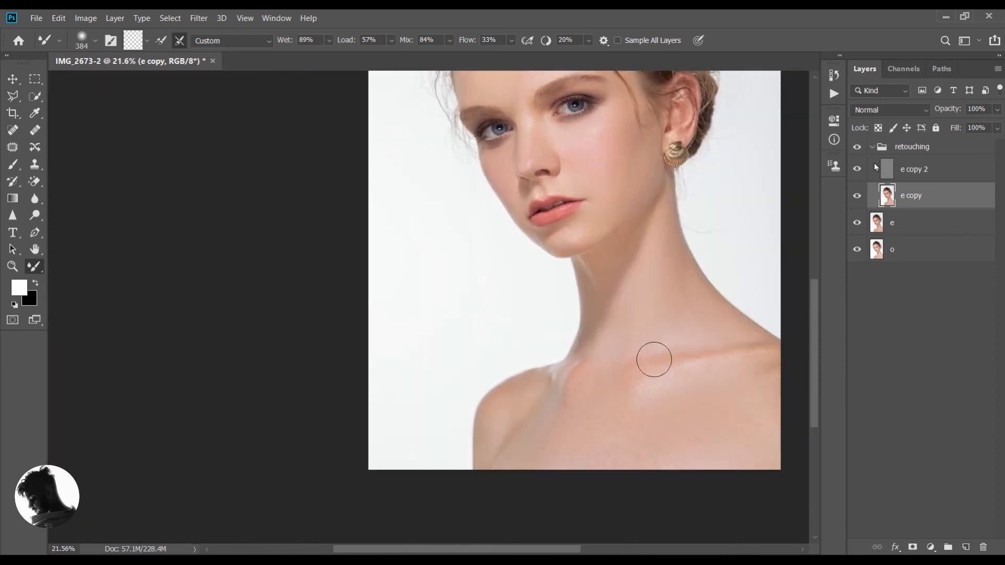
# Compare the portrait with and without the retouching group, checking the whole image and the face up close
pyautogui.scroll(-1, 655, 360)
pyautogui.click(871, 151)
pyautogui.scroll(2, 604, 253)
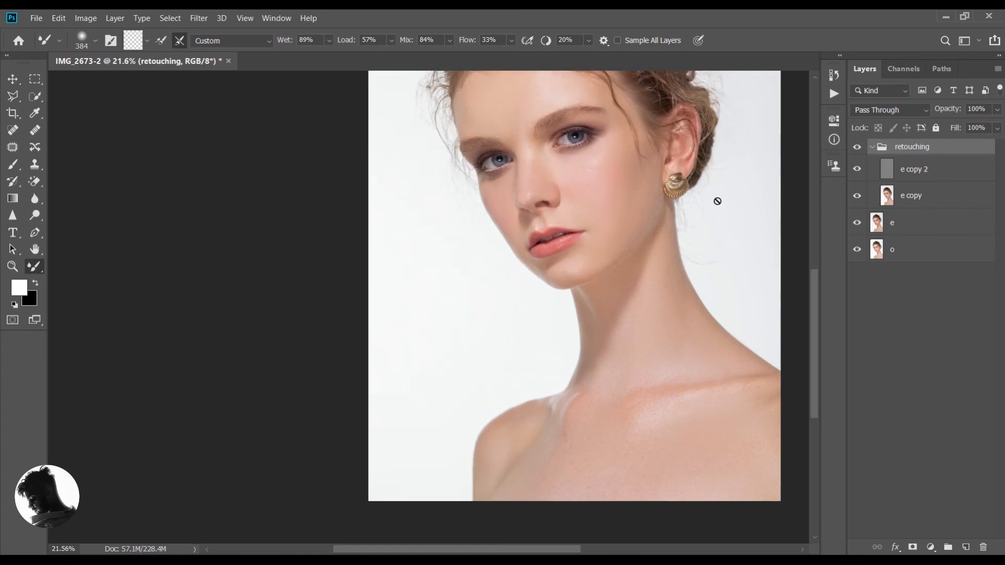
pyautogui.click(860, 147)
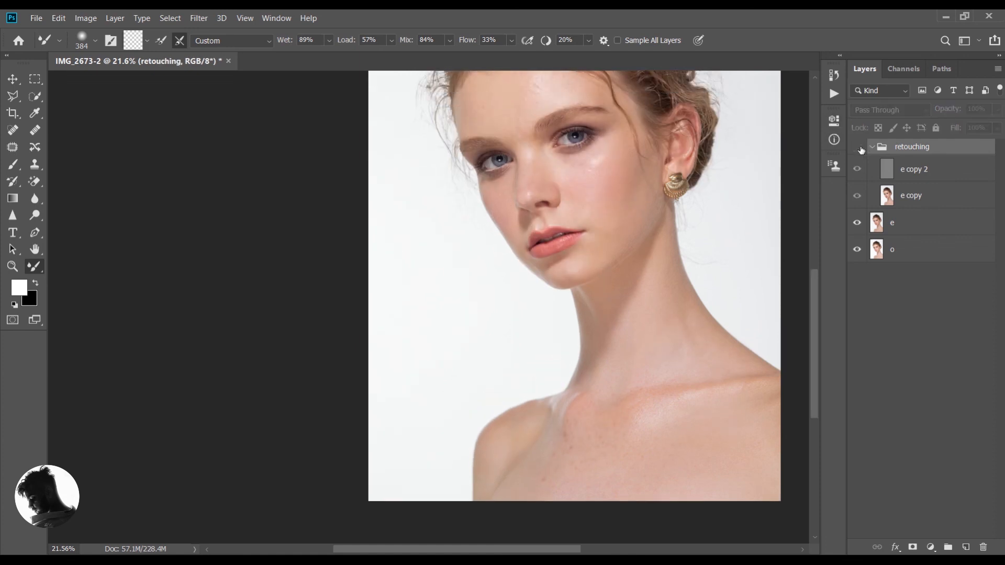
pyautogui.moveTo(556, 552); pyautogui.dragTo(587, 552)
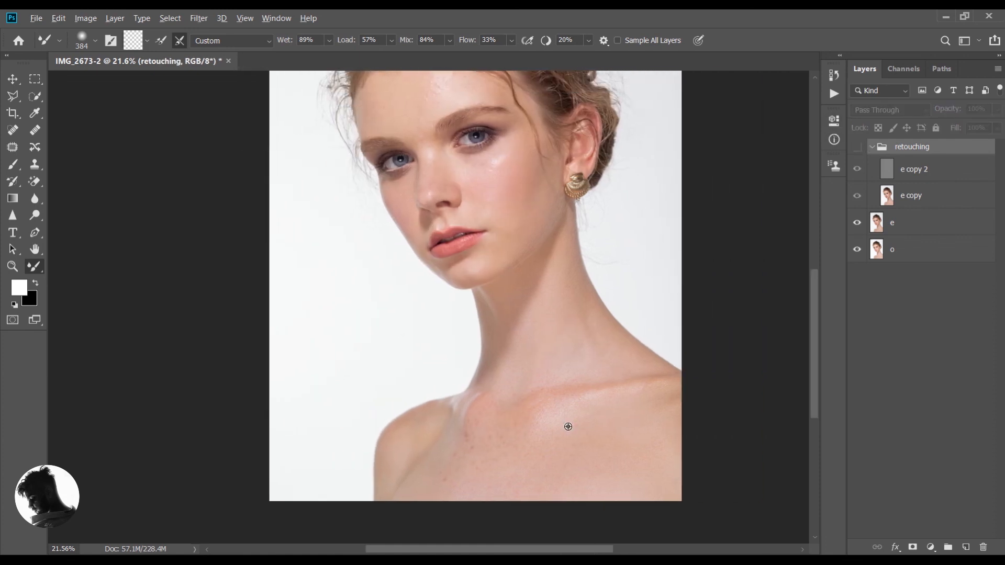
pyautogui.scroll(-2, 519, 340)
pyautogui.scroll(4, 478, 258)
pyautogui.scroll(2, 496, 316)
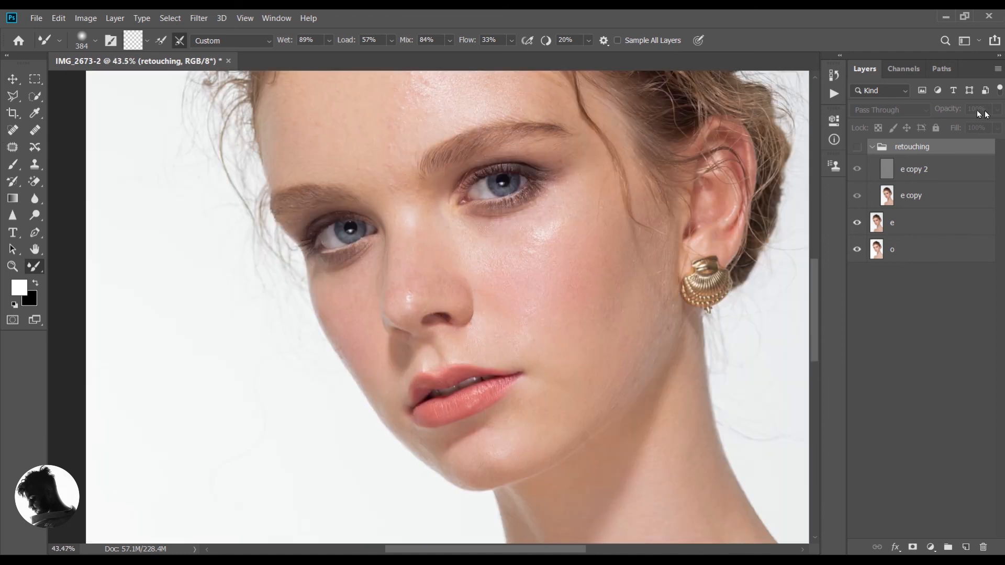
pyautogui.click(859, 148)
pyautogui.click(859, 149)
pyautogui.click(859, 148)
pyautogui.scroll(-5, 473, 334)
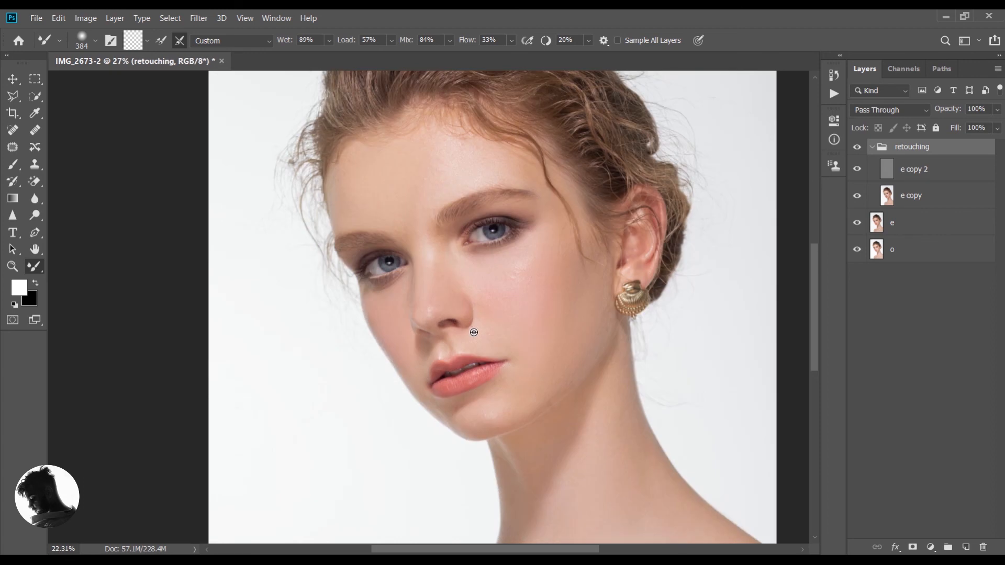